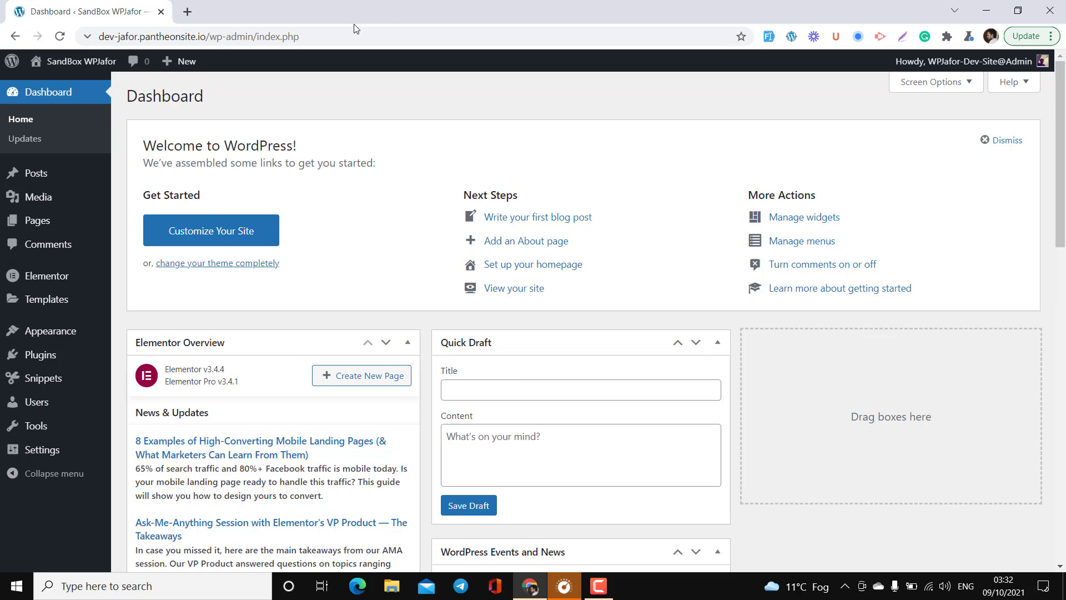
Step: Open wpsocialninja.com in a new browser tab and look over its home page
left_click(187, 12)
type("wpsocialninja.com")
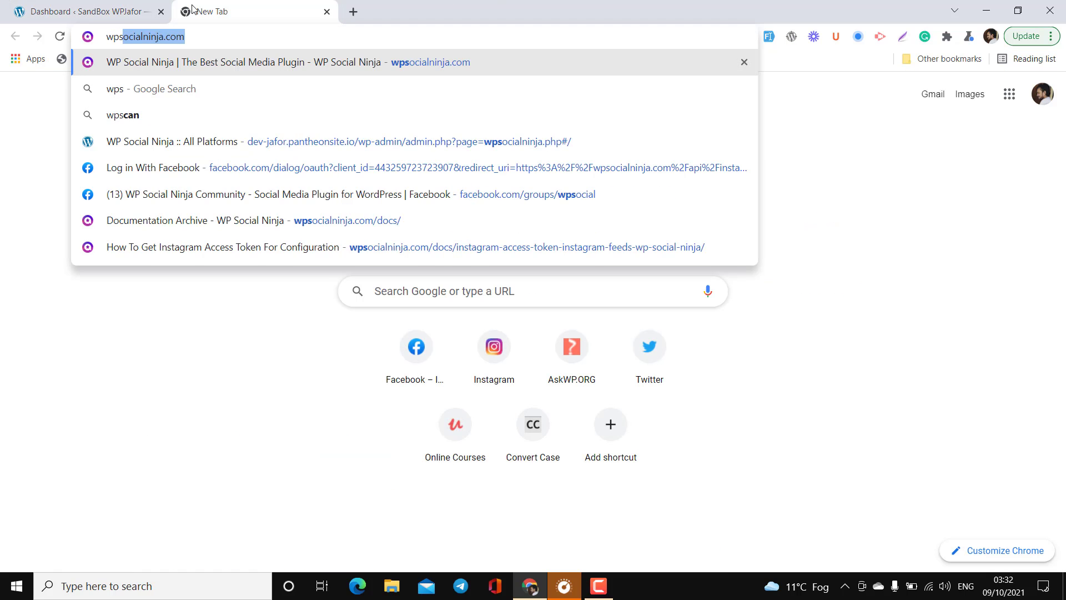
key("Return")
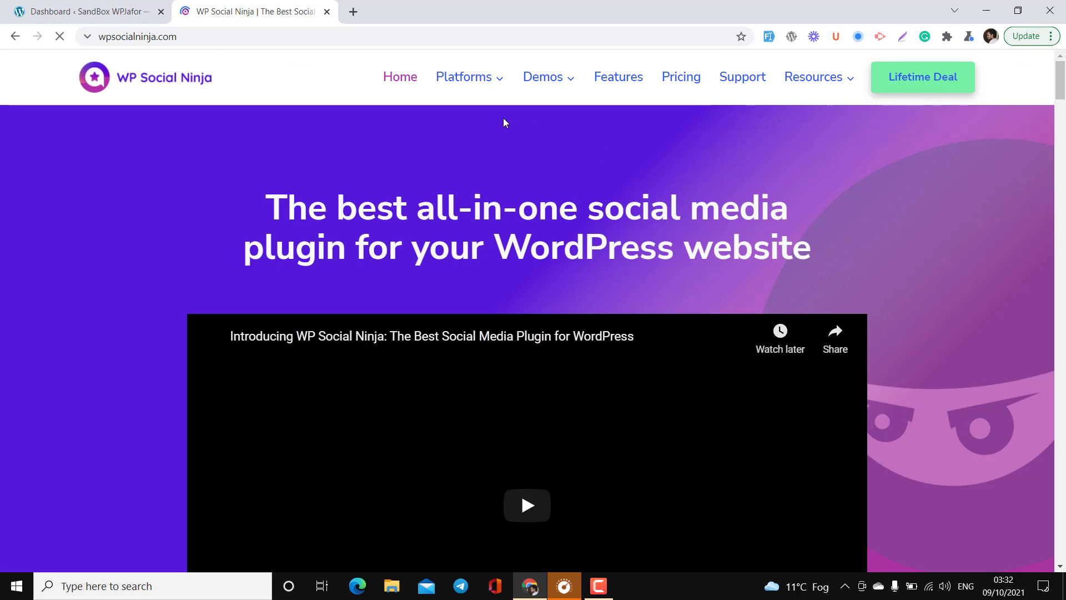
scroll(572, 234, "down", 2)
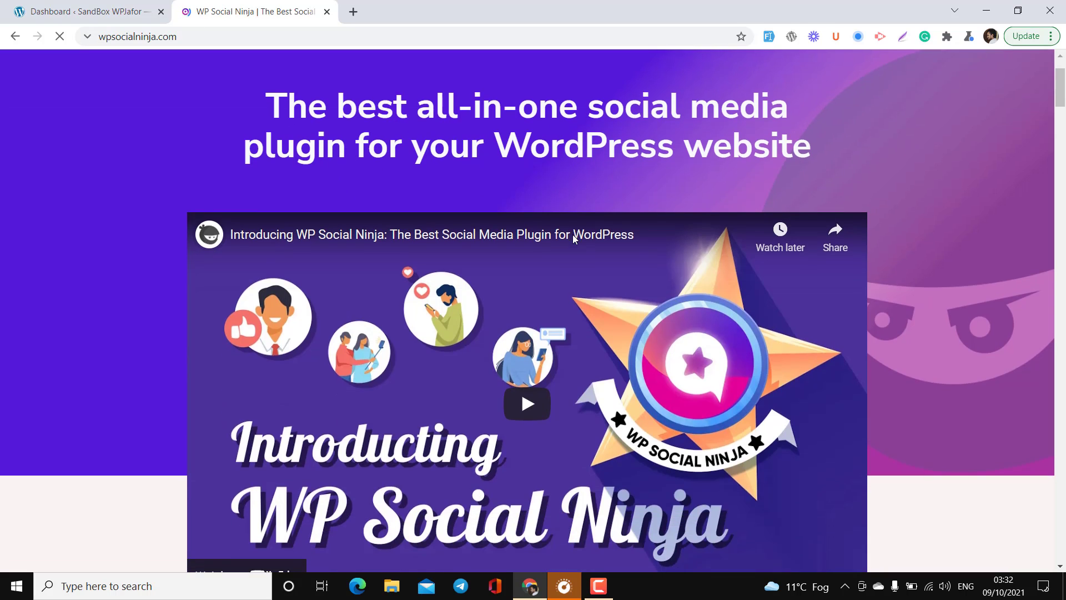
scroll(572, 234, "up", 2)
Step: View the Instagram Feed platform page on the WP Social Ninja website
mouse_move(496, 84)
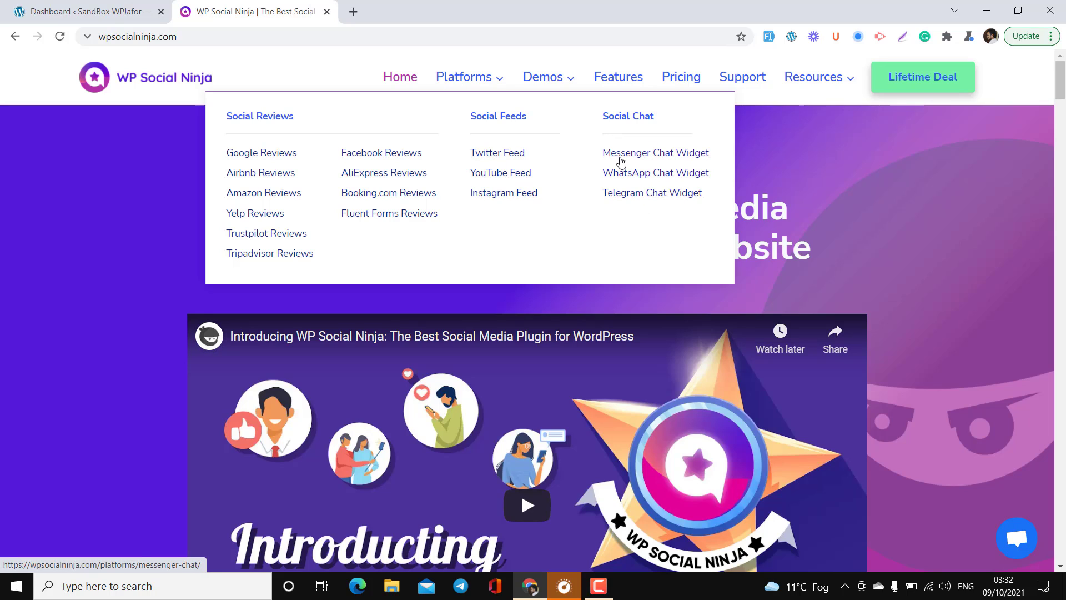
left_click(501, 201)
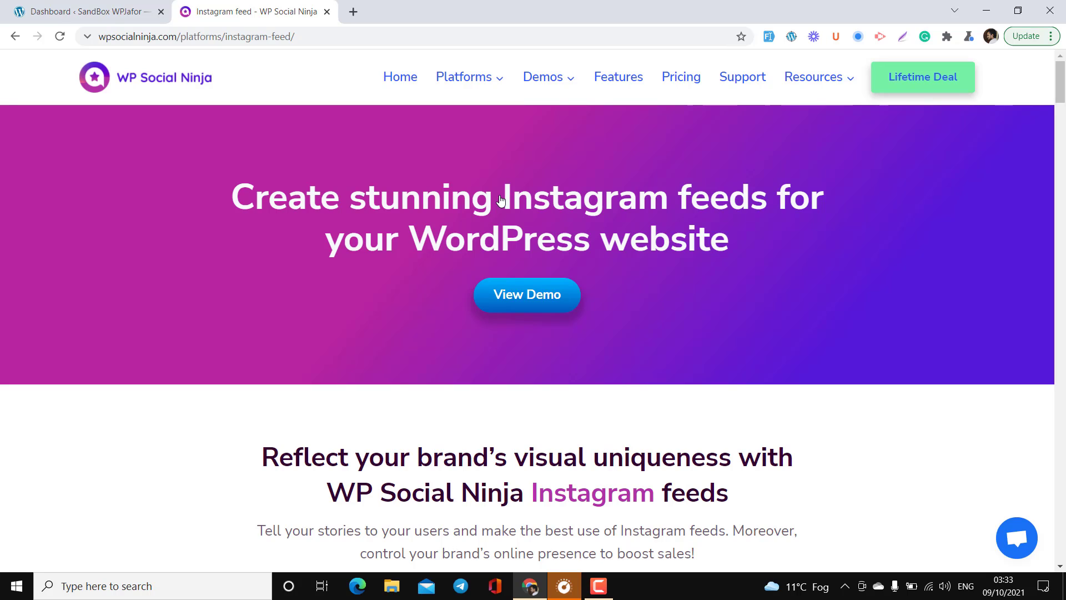
scroll(501, 201, "down", 3)
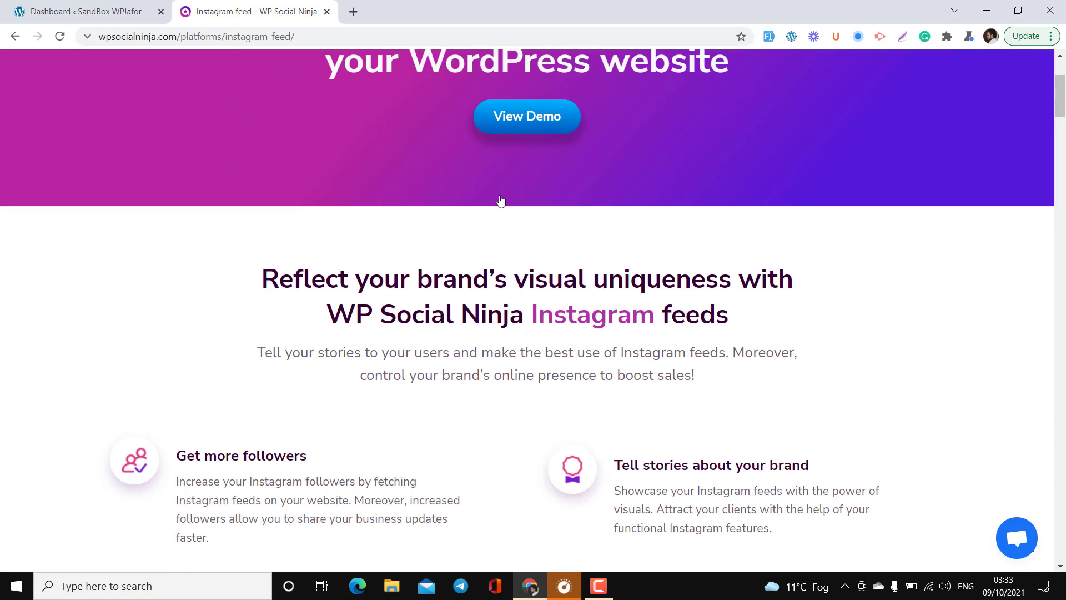
scroll(501, 200, "up", 3)
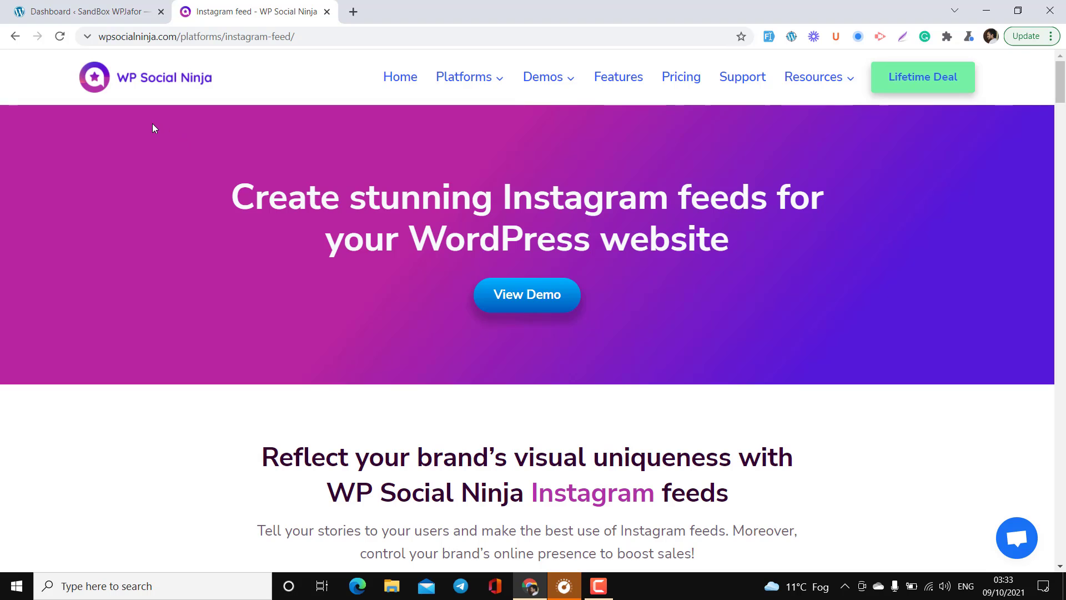
Step: Return to the WordPress dashboard and activate the WP Social Ninja Pro plugin from the installed plugins
left_click(95, 8)
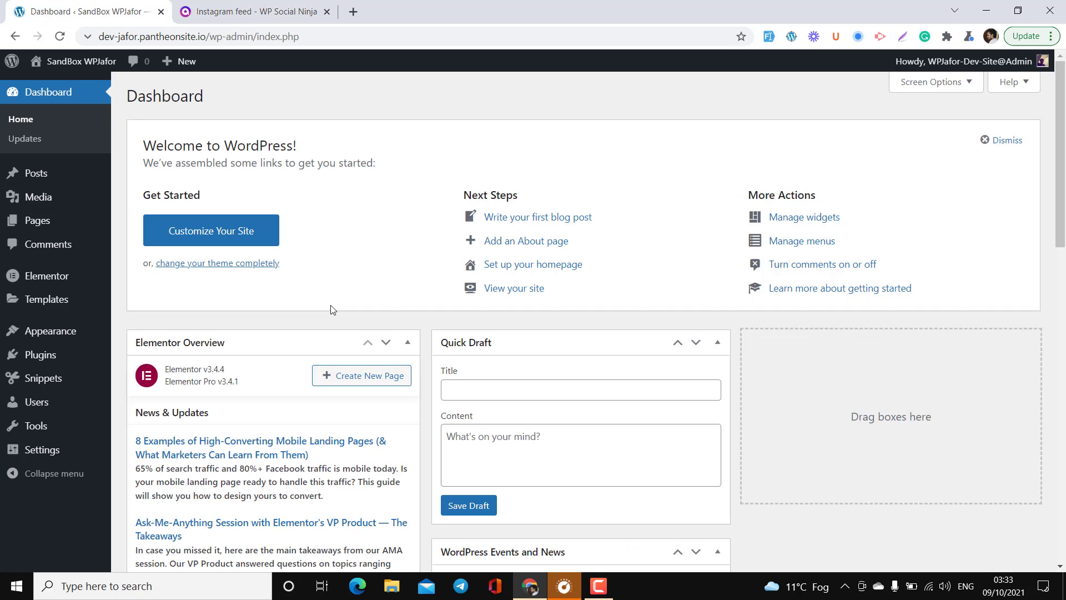
scroll(332, 310, "down", 1)
scroll(331, 309, "up", 1)
left_click(78, 358)
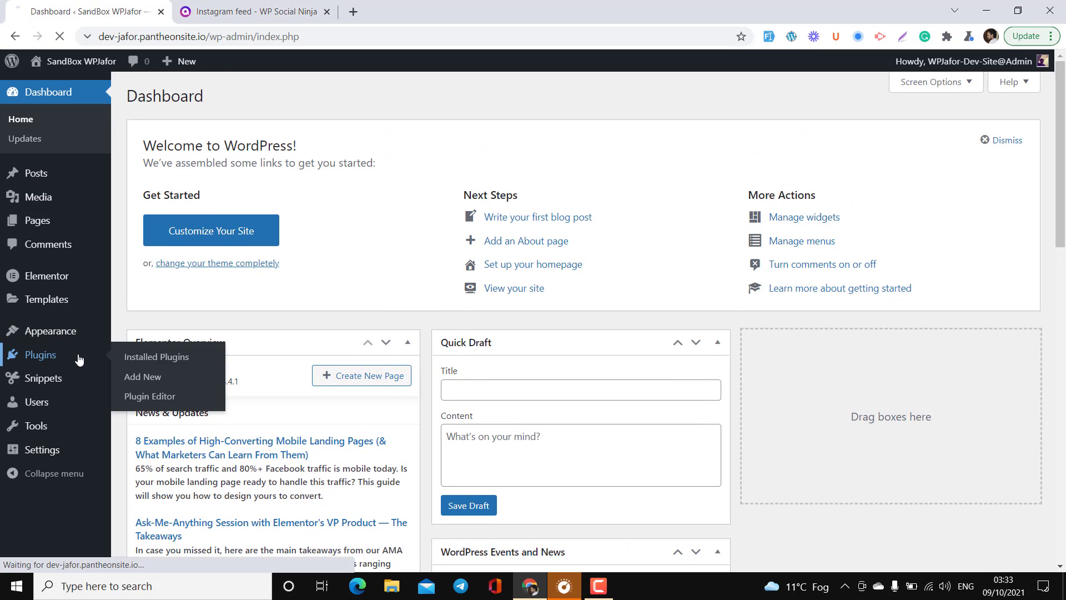
scroll(274, 397, "down", 2)
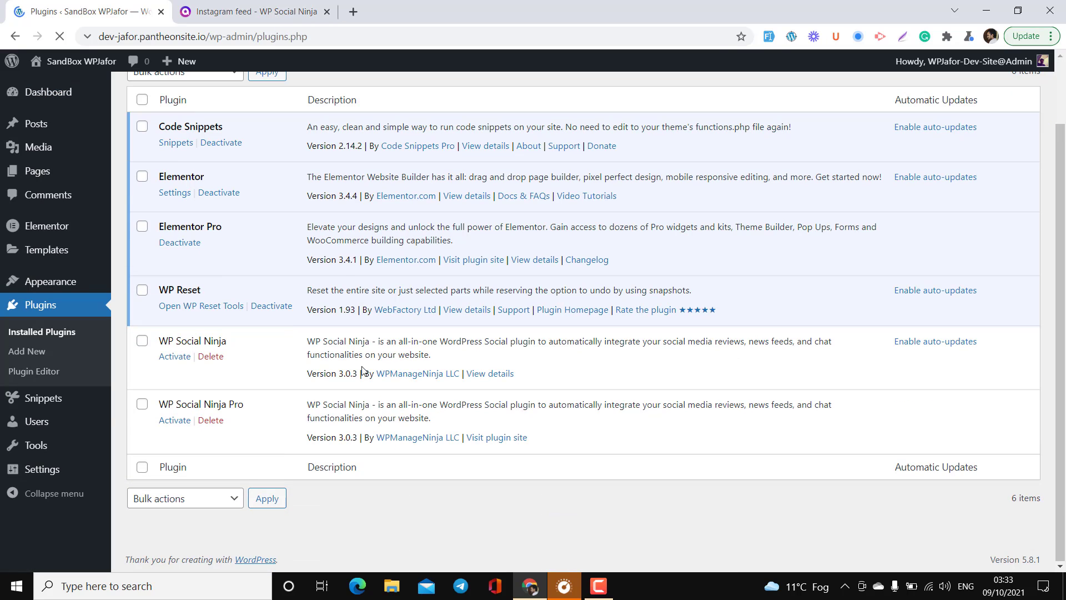
left_click(182, 423)
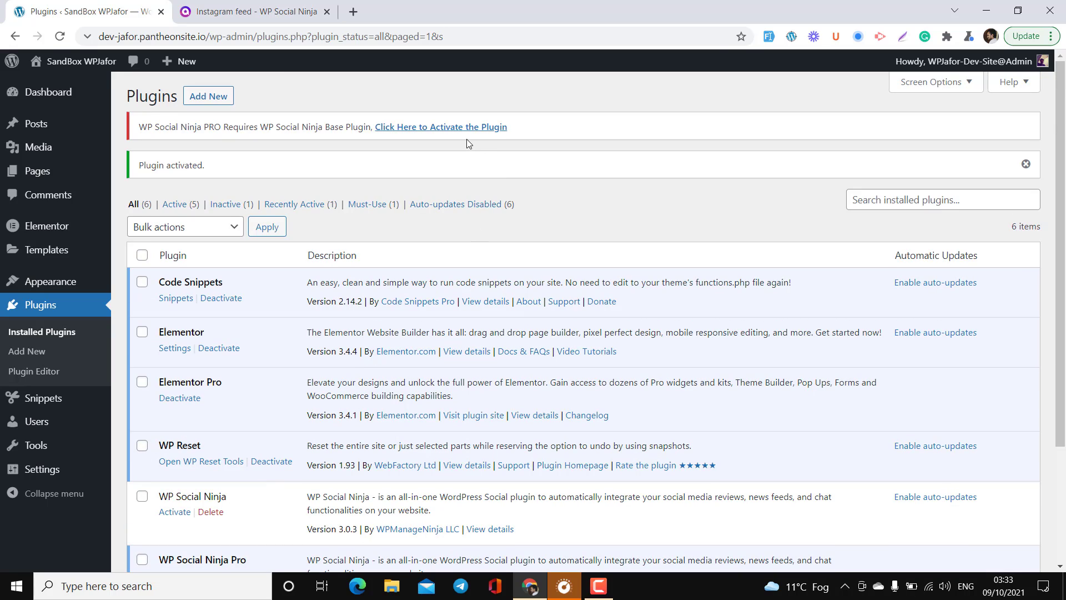
Step: Activate the base WP Social Ninja plugin required by the Pro version
scroll(408, 354, "down", 3)
scroll(353, 365, "up", 3)
scroll(411, 285, "down", 3)
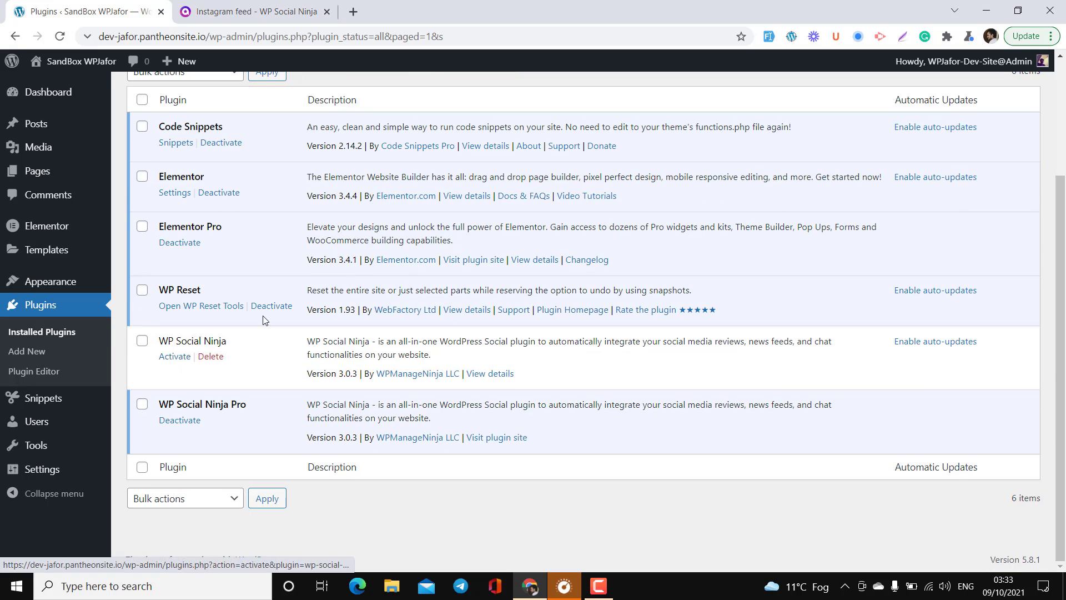
left_click(170, 356)
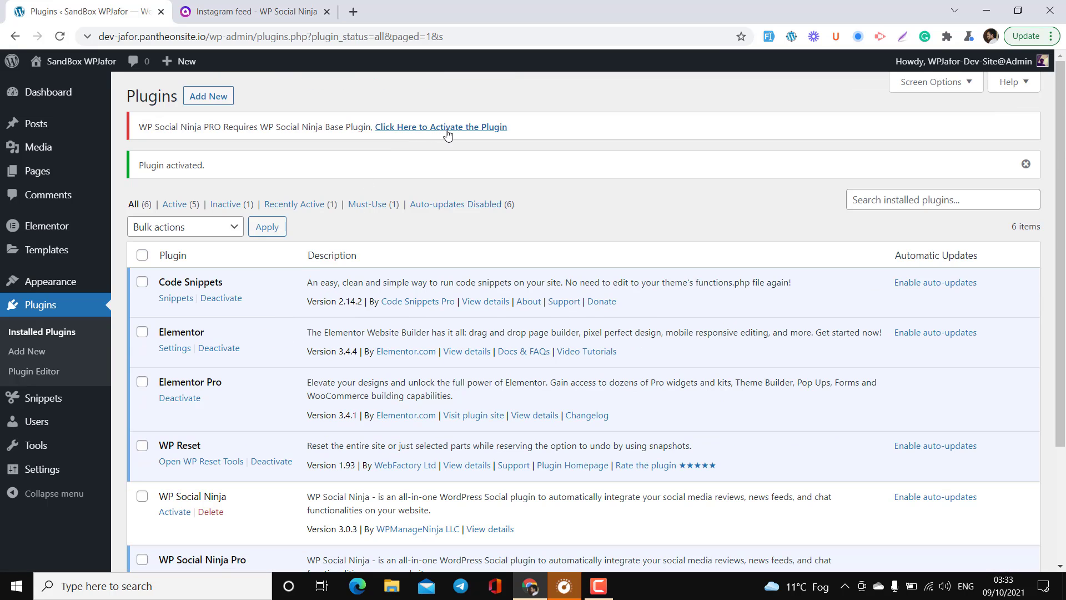
scroll(332, 321, "down", 3)
left_click(173, 356)
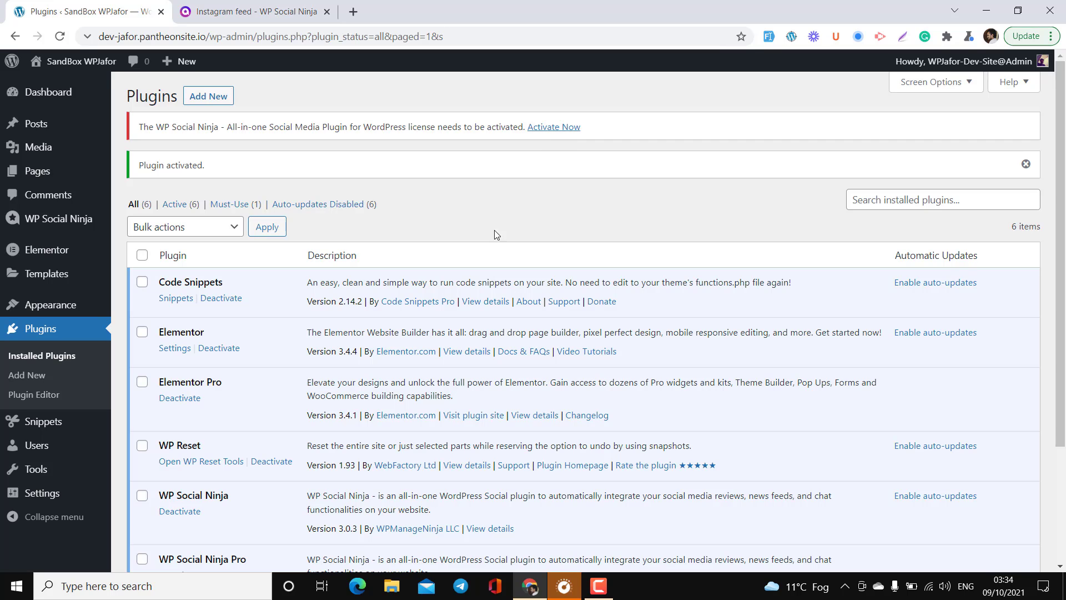
Step: Look at WP Social Ninja's license management page and its overview of all platforms
left_click(554, 128)
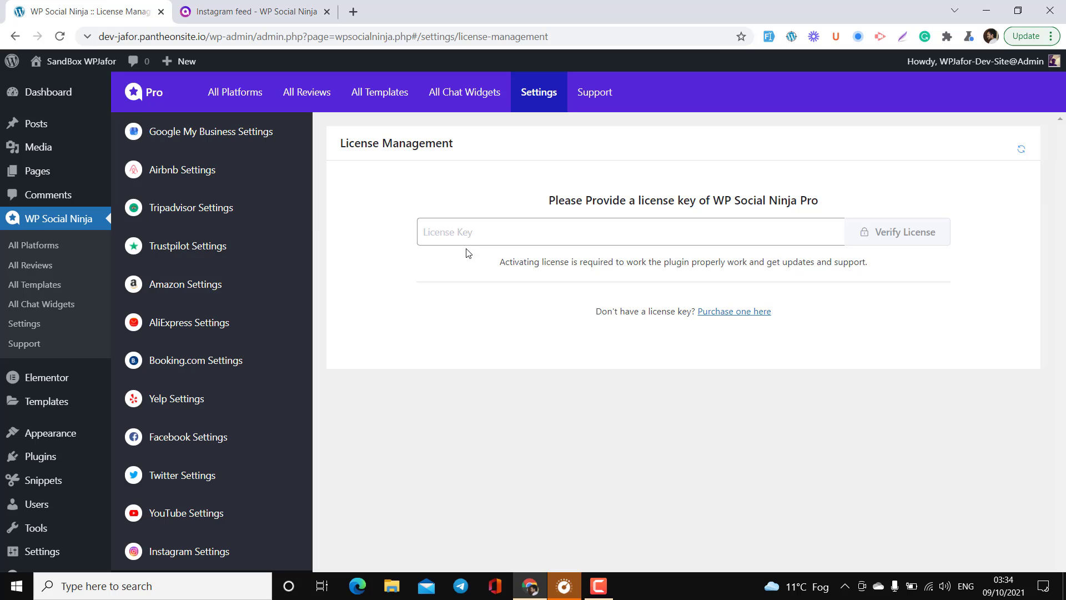
left_click(59, 239)
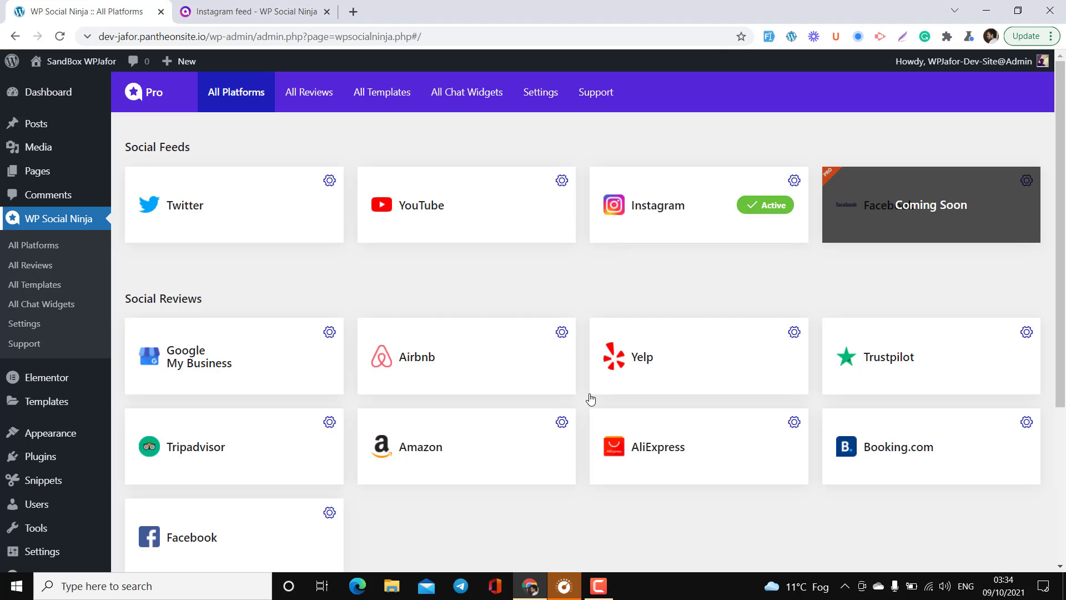
scroll(590, 397, "down", 4)
scroll(590, 397, "up", 3)
scroll(590, 397, "up", 2)
Step: Delete the connected personal account from the Instagram configuration
left_click(794, 181)
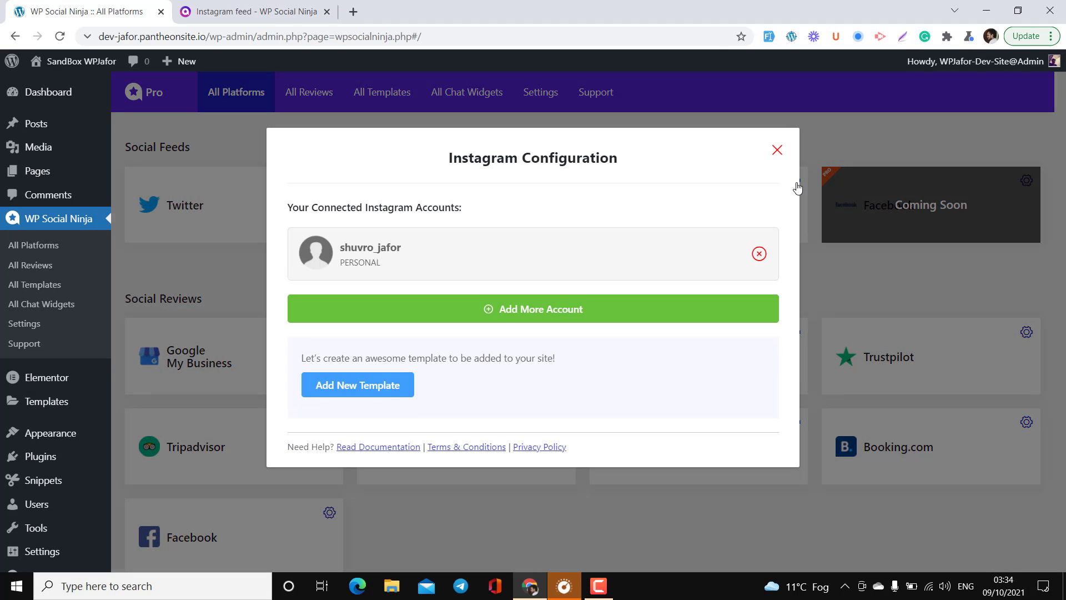
left_click(759, 254)
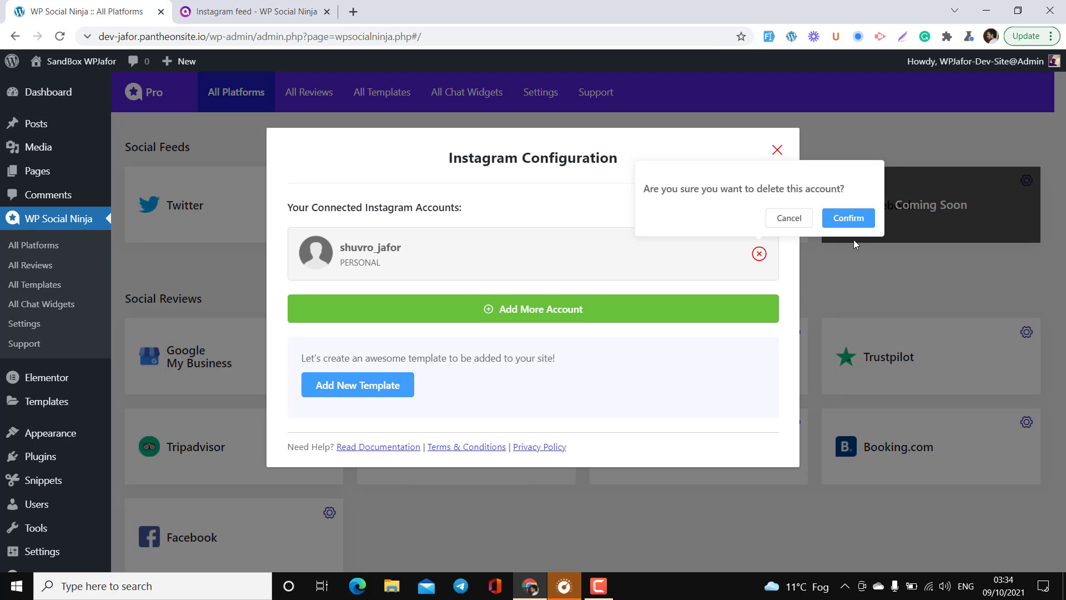
left_click(850, 219)
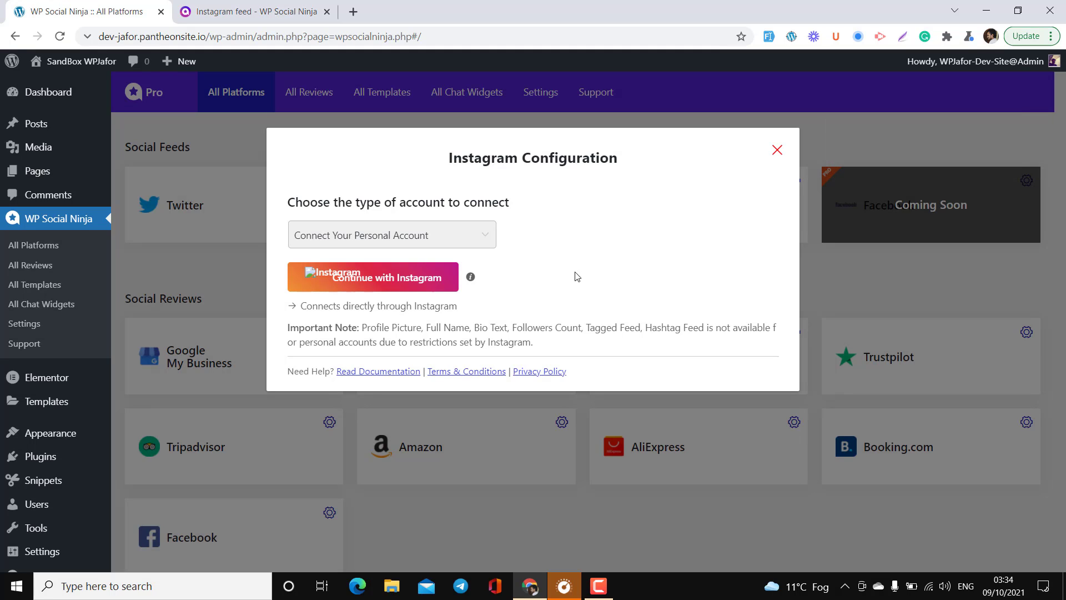
Step: Connect a personal Instagram account and allow WP Social Ninja to access its information
left_click(473, 240)
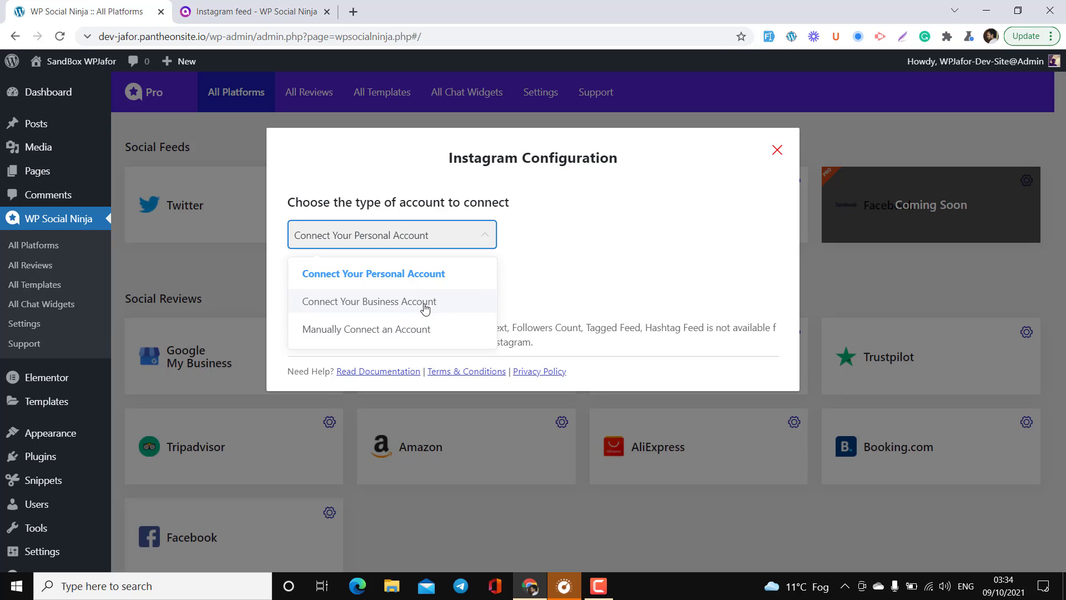
left_click(559, 244)
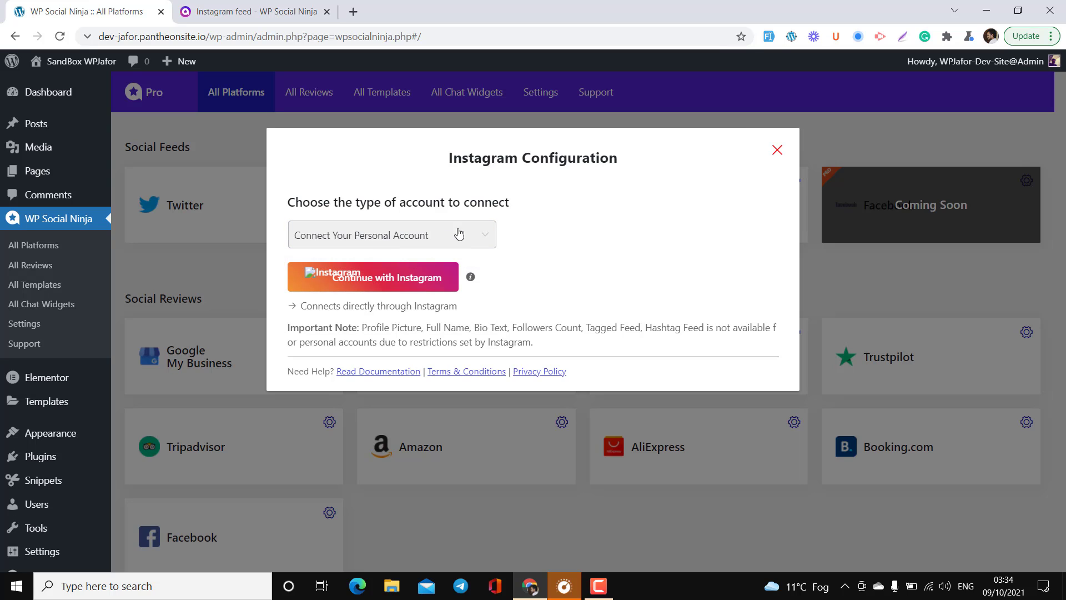
left_click(403, 286)
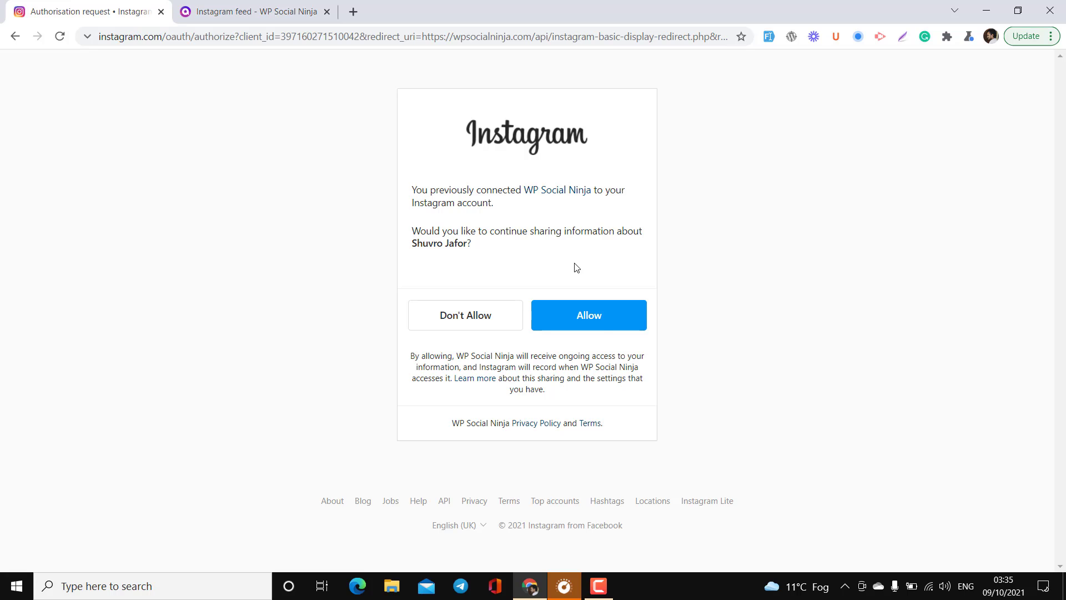
left_click(601, 329)
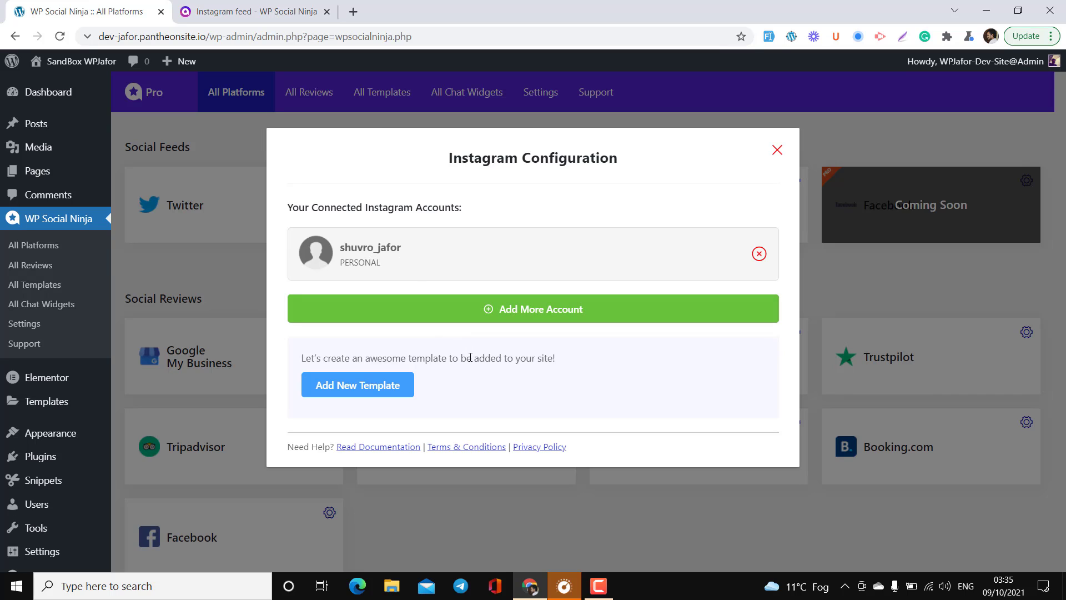
Step: Add a new Instagram template for the connected account and look over its feed preview
left_click(377, 391)
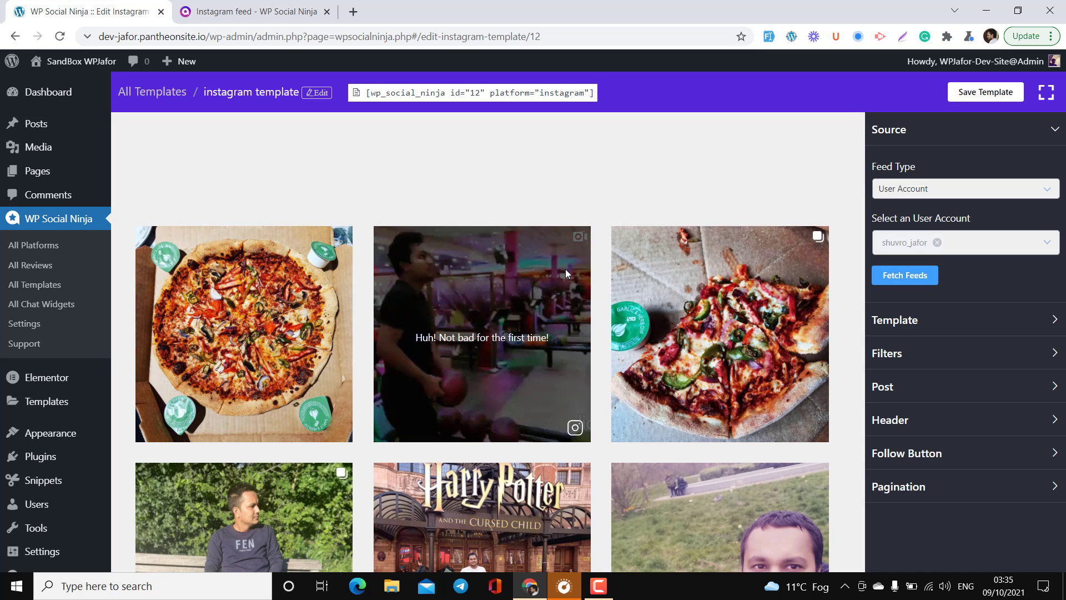
scroll(497, 315, "down", 2)
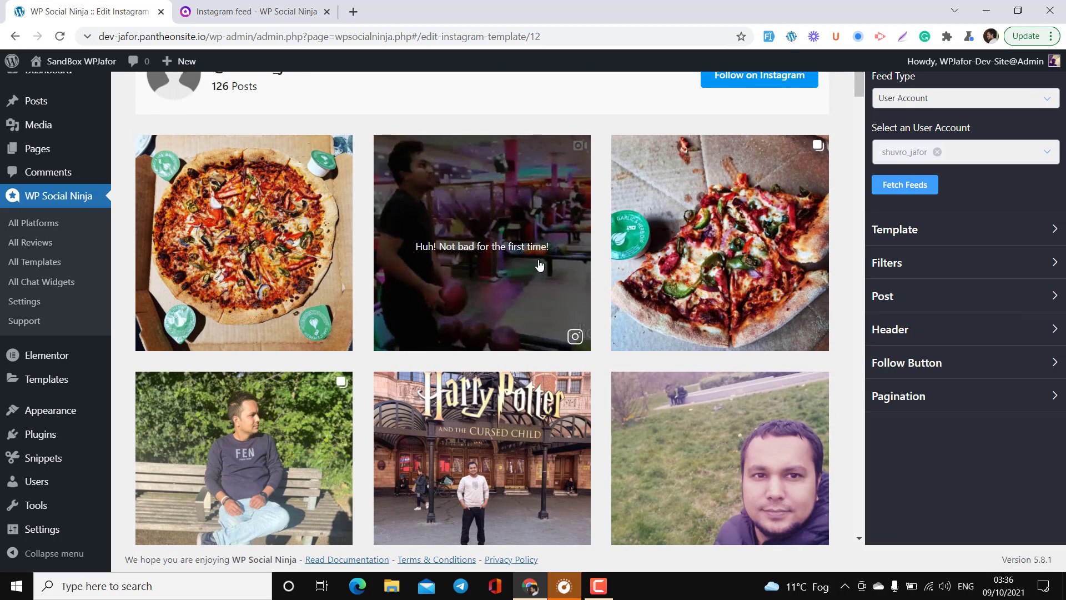
scroll(758, 234, "up", 2)
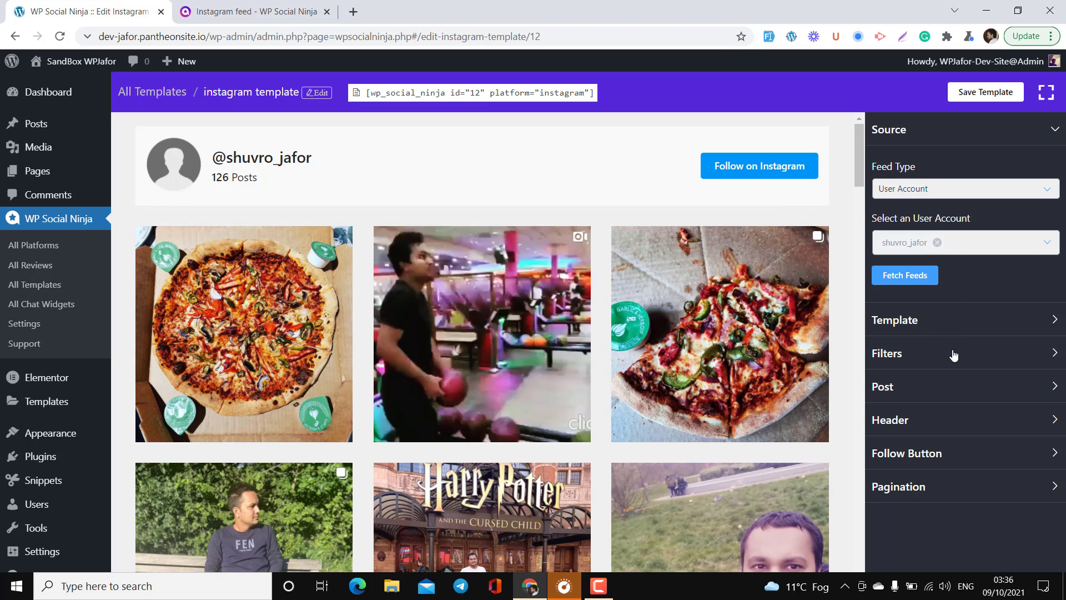
Step: Examine the Instagram template's layout, template design and column options, as well as its post filter options
left_click(950, 330)
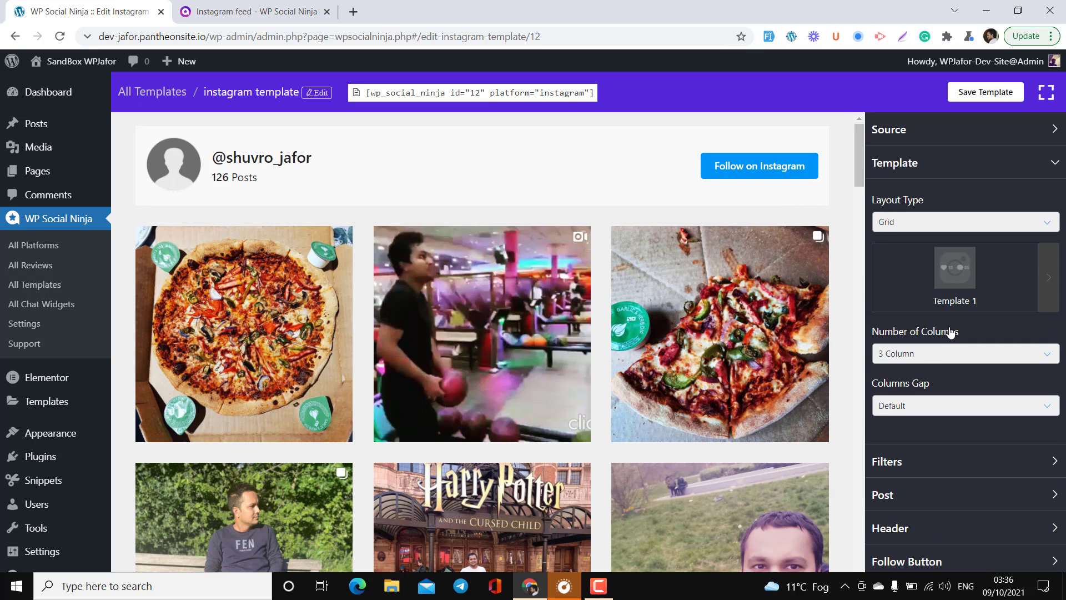
left_click(1046, 291)
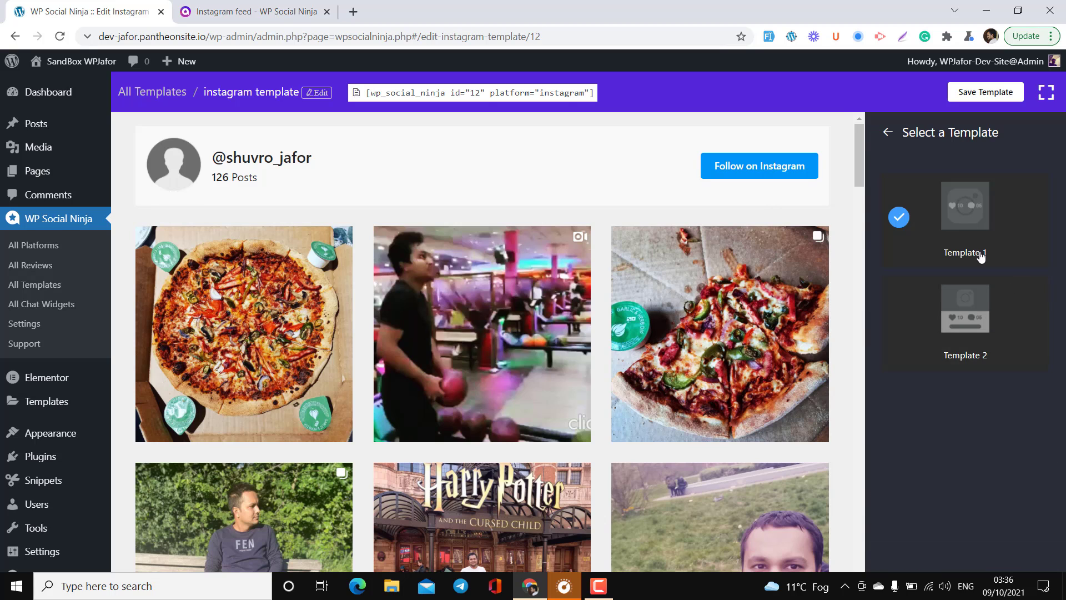
left_click(888, 133)
scroll(946, 372, "down", 2)
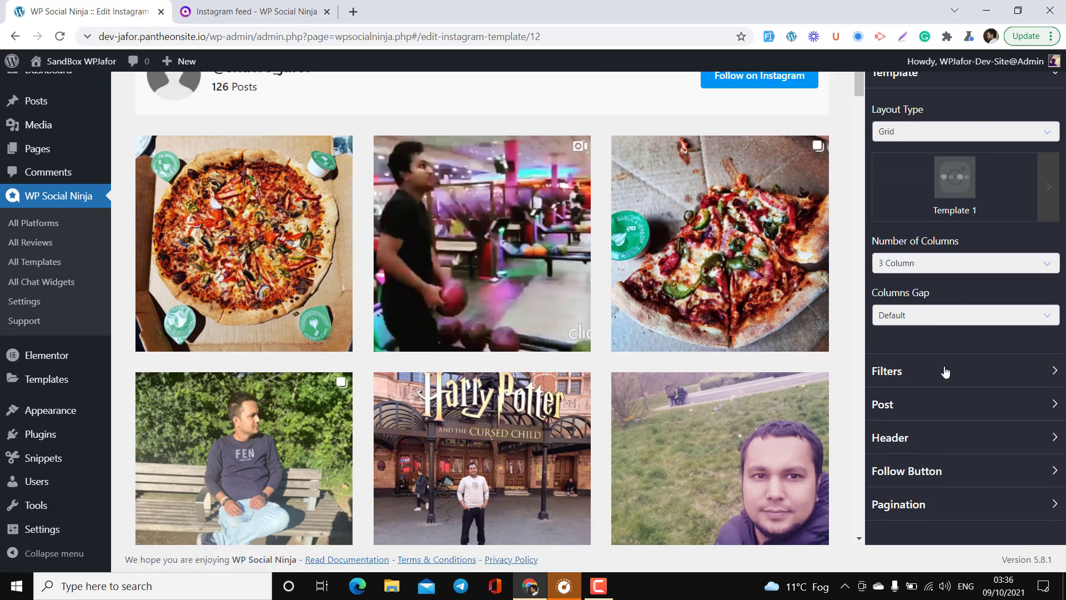
left_click(946, 371)
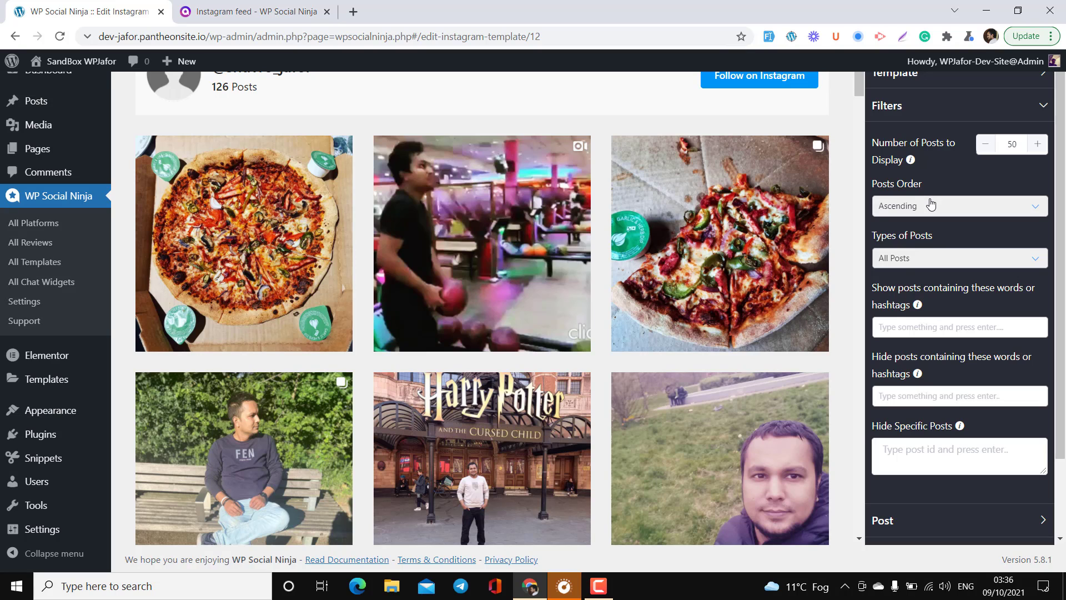
left_click(916, 401)
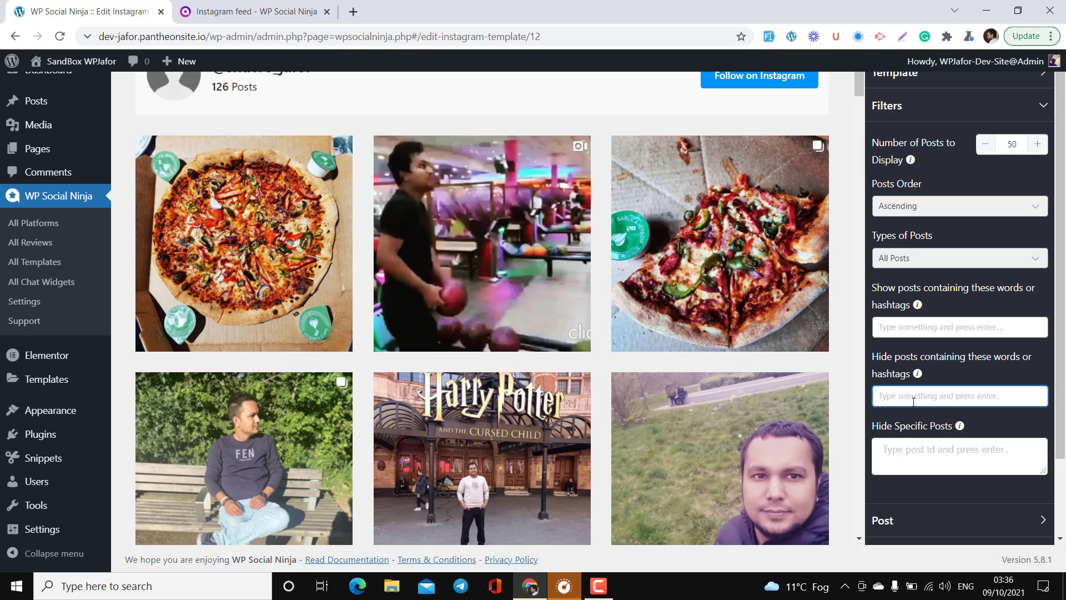
scroll(913, 402, "down", 1)
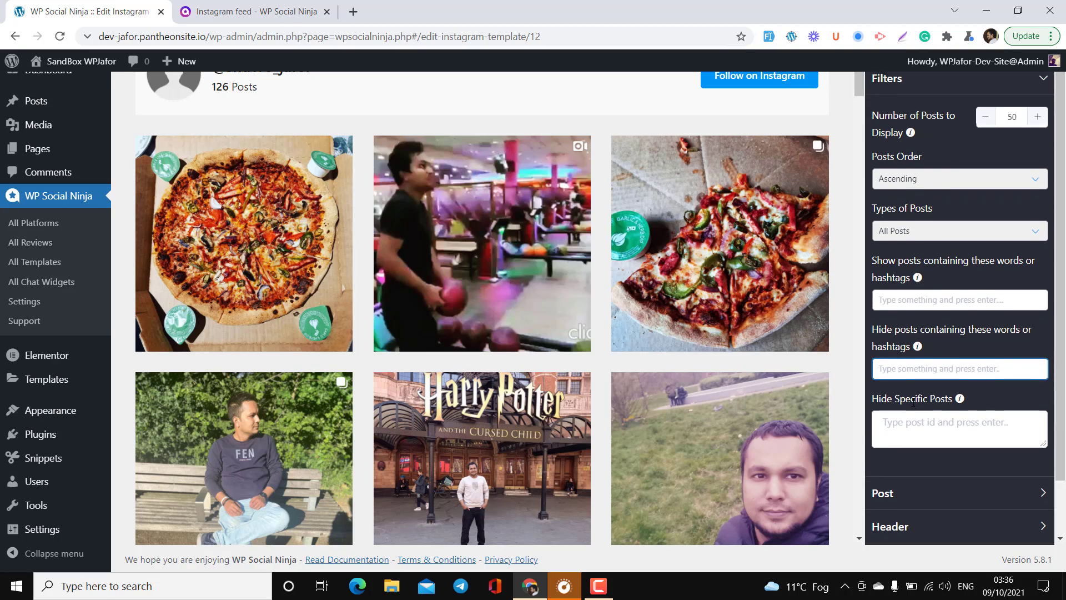
scroll(913, 402, "up", 1)
scroll(913, 402, "down", 2)
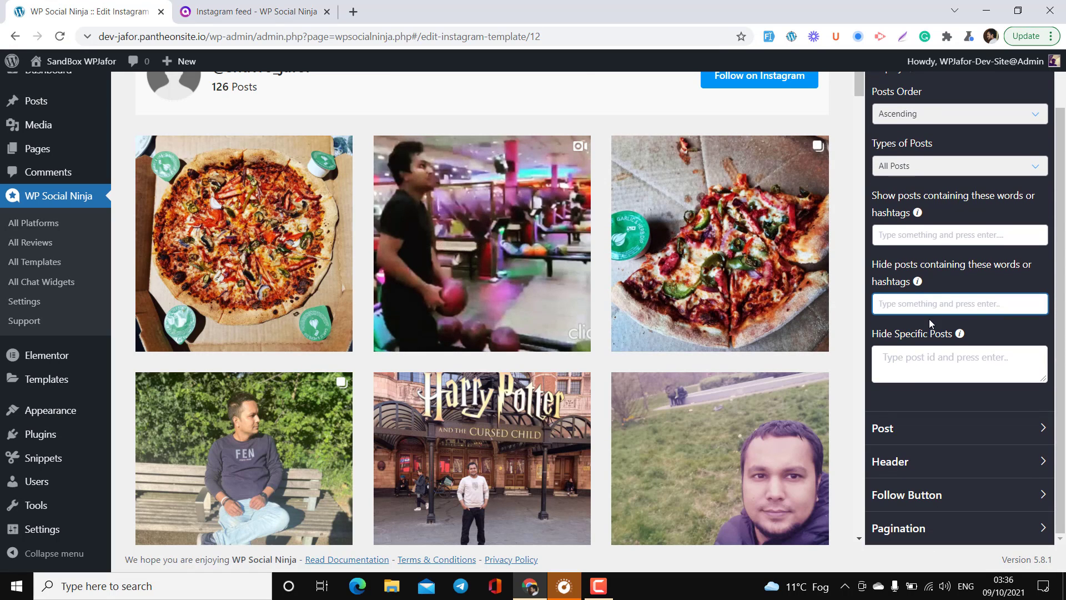
Step: Examine the Post display options and the Header options of the Instagram template
left_click(938, 430)
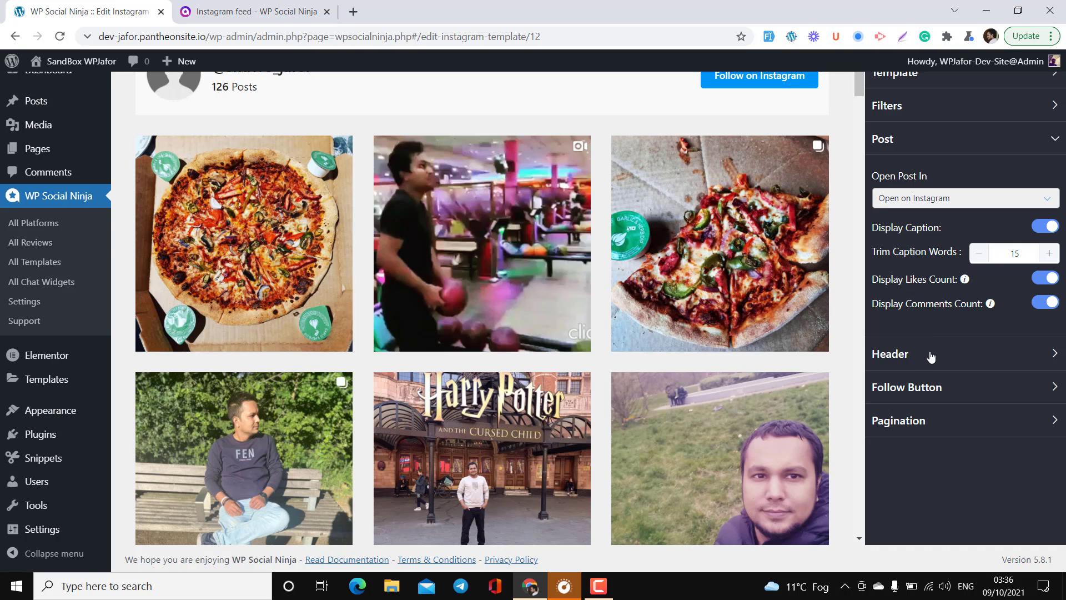
left_click(917, 363)
scroll(915, 263, "up", 1)
scroll(915, 263, "up", 1)
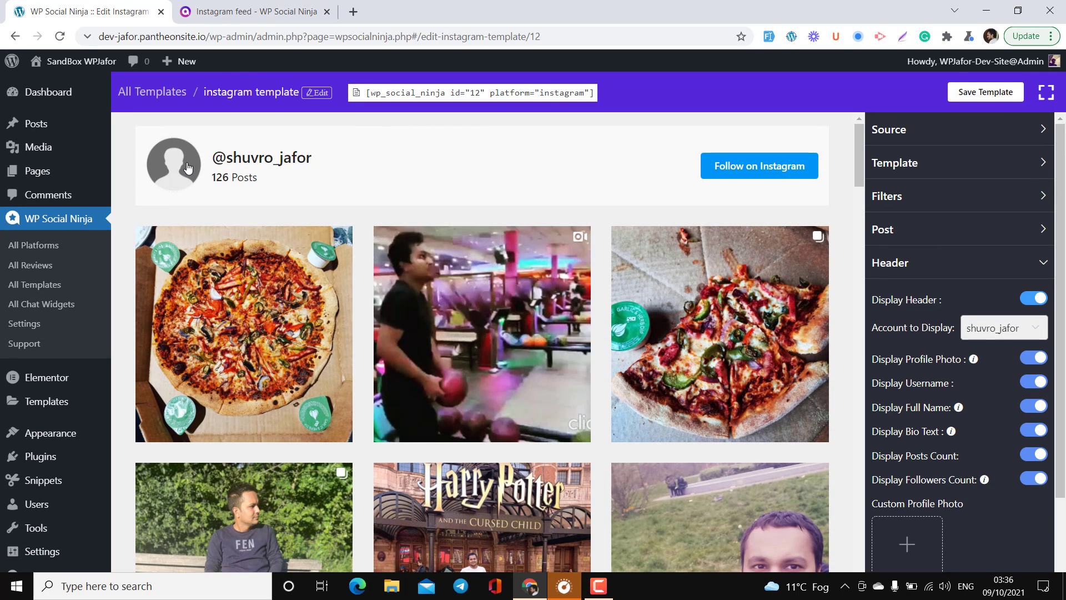
Step: Try the header's profile photo toggle, keep it on, and set instagram_profile_image.png as the custom profile photo
left_click(1034, 361)
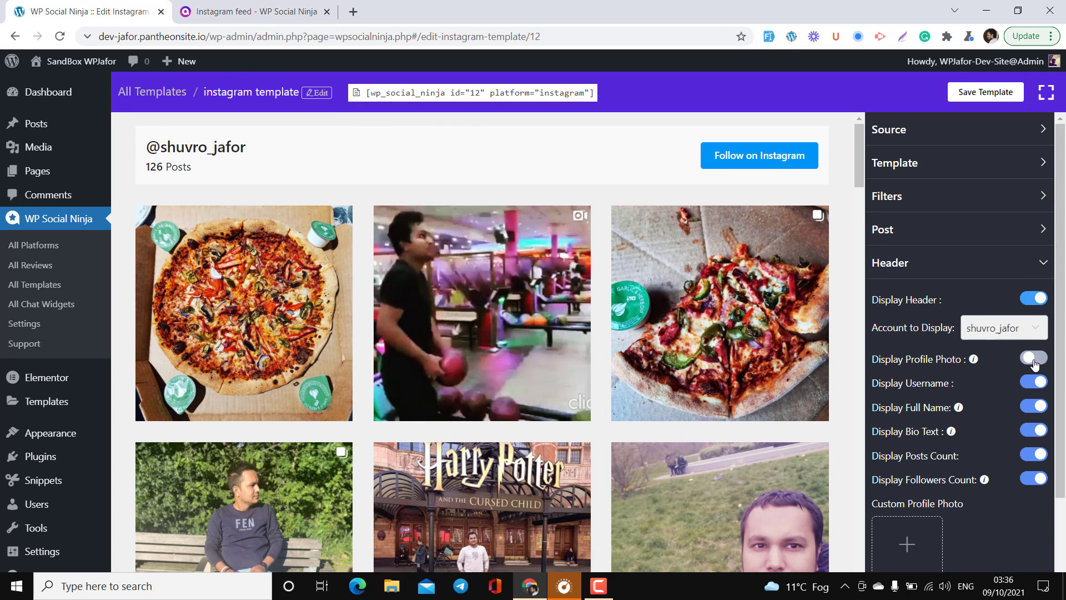
left_click(1034, 360)
scroll(947, 418, "down", 1)
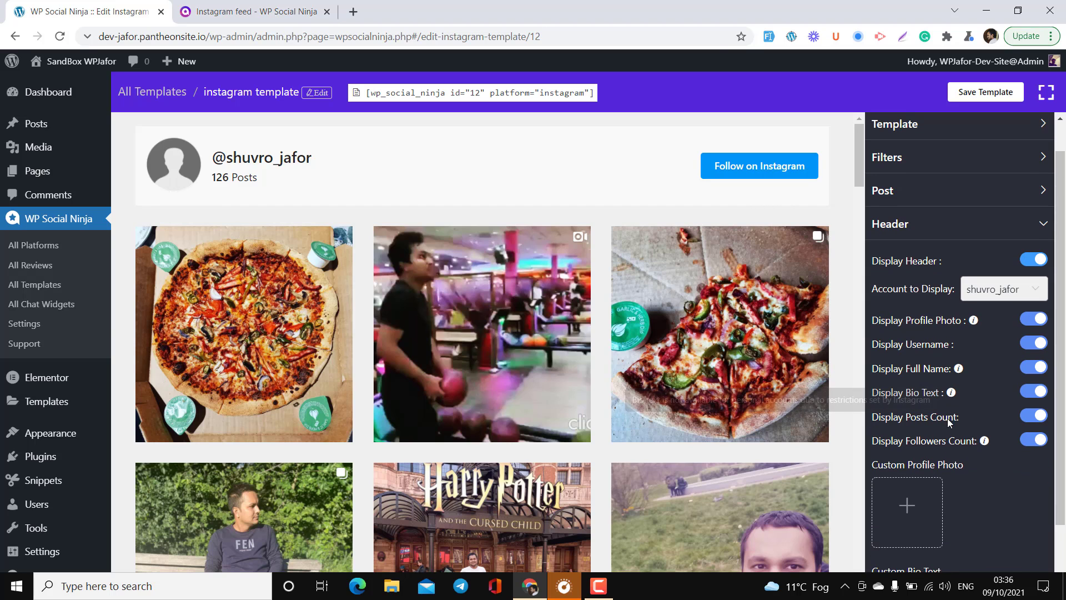
scroll(906, 500, "down", 1)
scroll(906, 499, "down", 1)
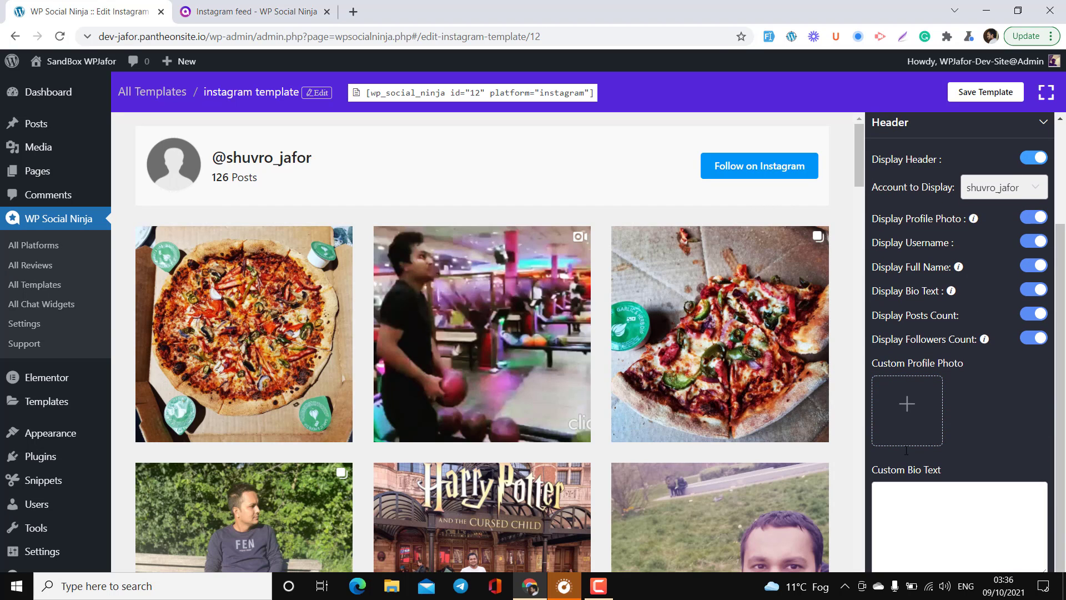
left_click(895, 404)
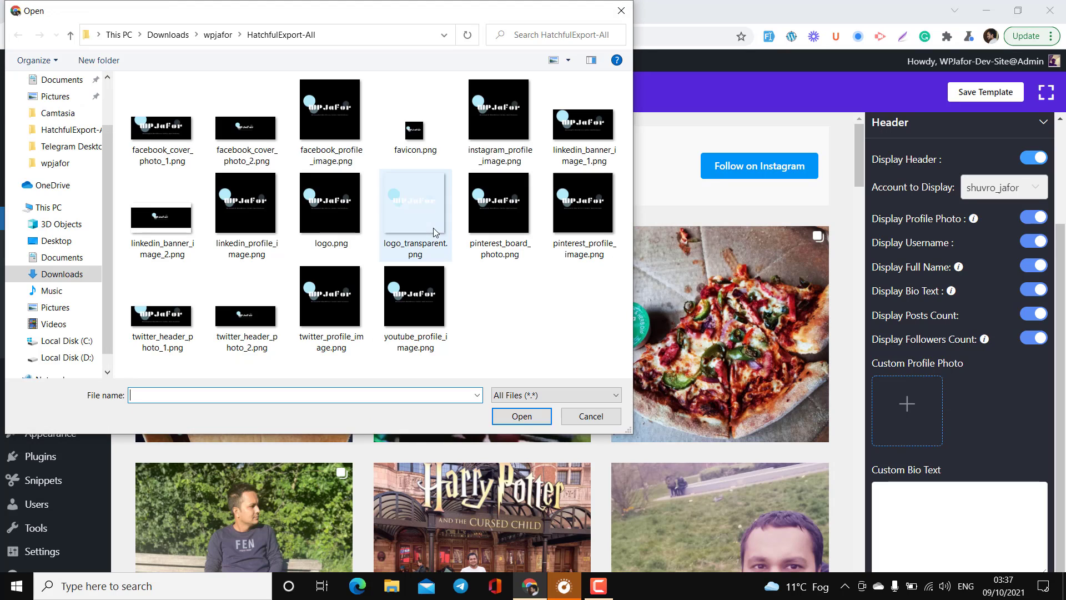
double_click(499, 121)
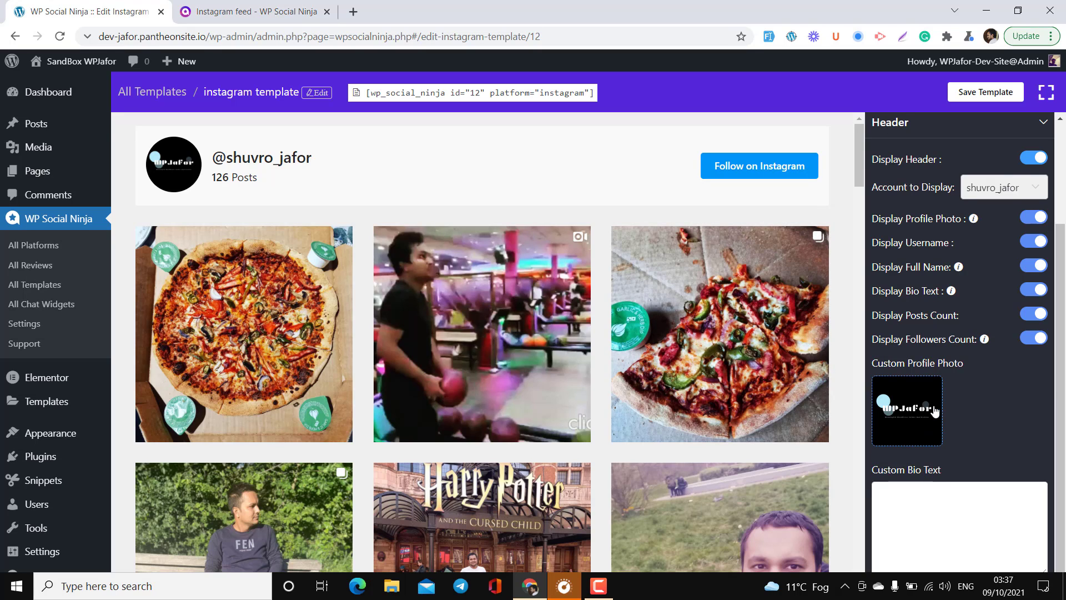
scroll(935, 410, "down", 1)
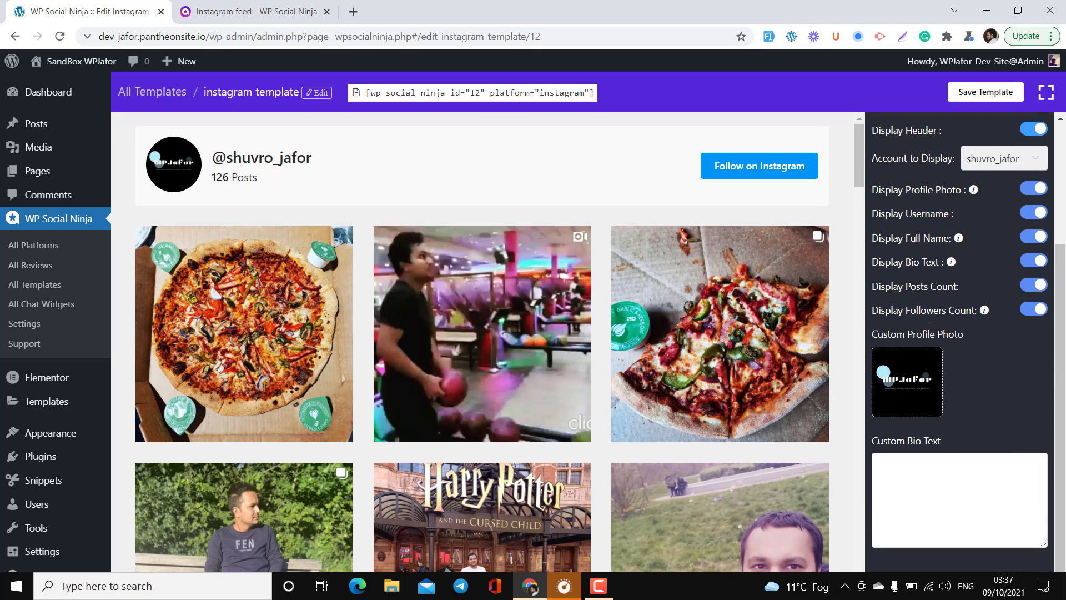
scroll(937, 273, "up", 3)
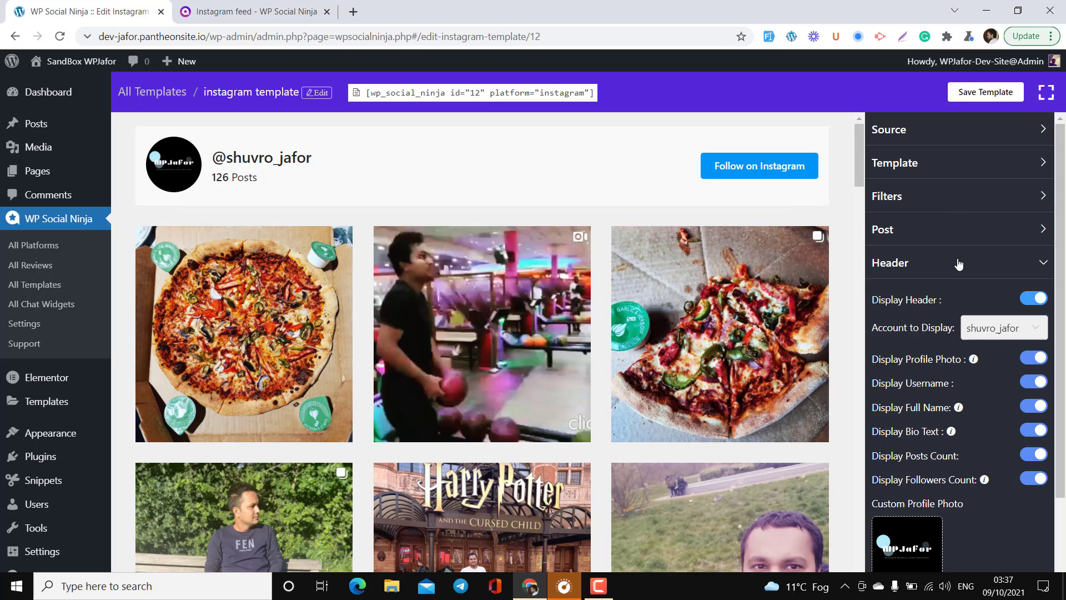
left_click(965, 269)
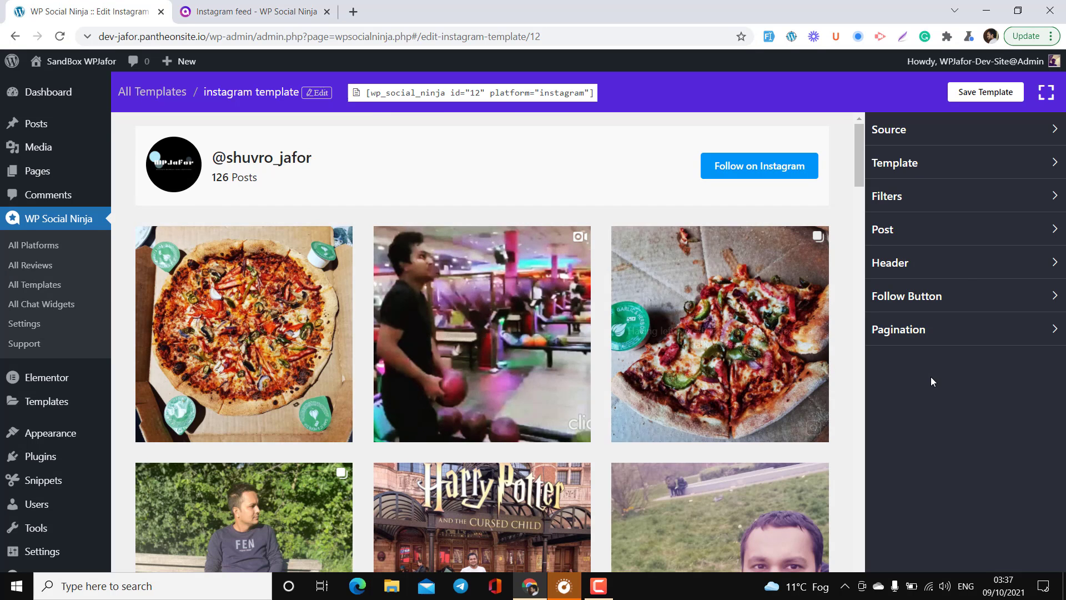
Step: Set the Instagram feed's pagination type to Load More with 6 posts per page
left_click(953, 334)
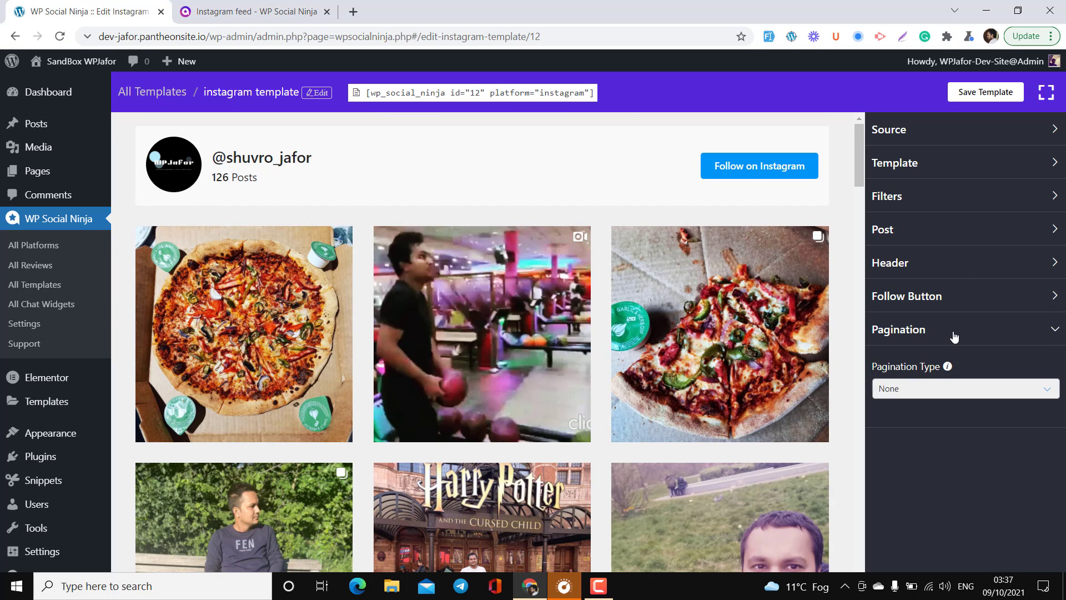
scroll(640, 476, "down", 2)
scroll(640, 477, "down", 3)
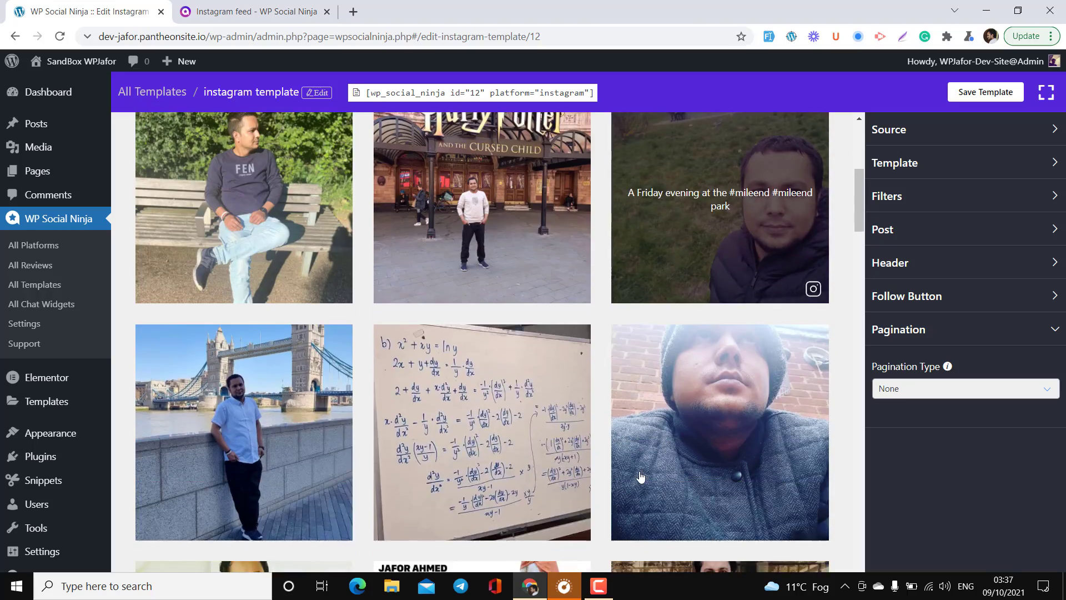
scroll(640, 477, "up", 1)
scroll(640, 477, "down", 4)
scroll(640, 476, "up", 10)
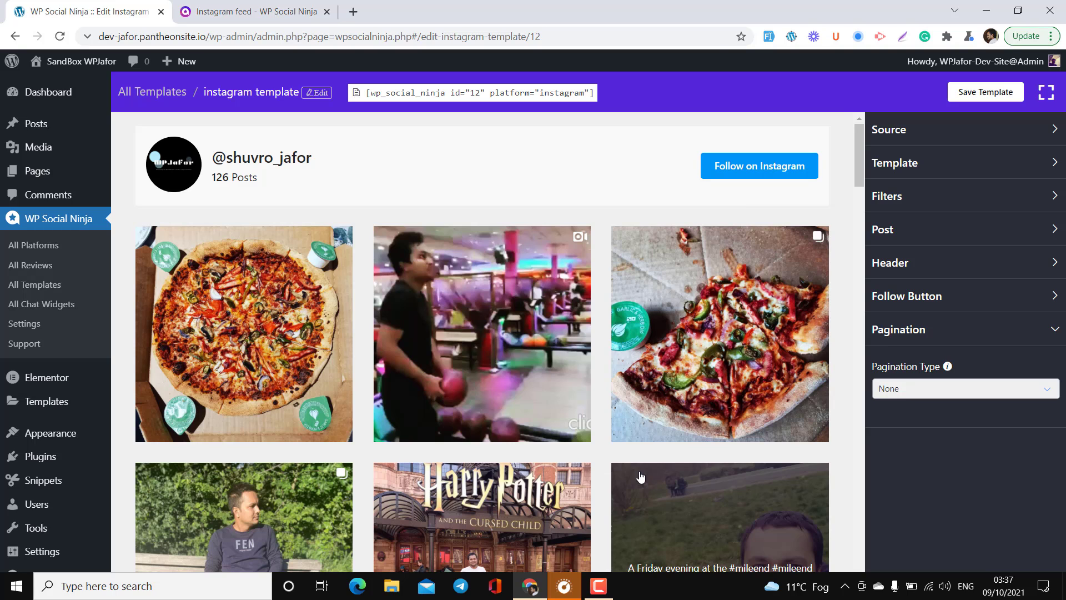
left_click(928, 396)
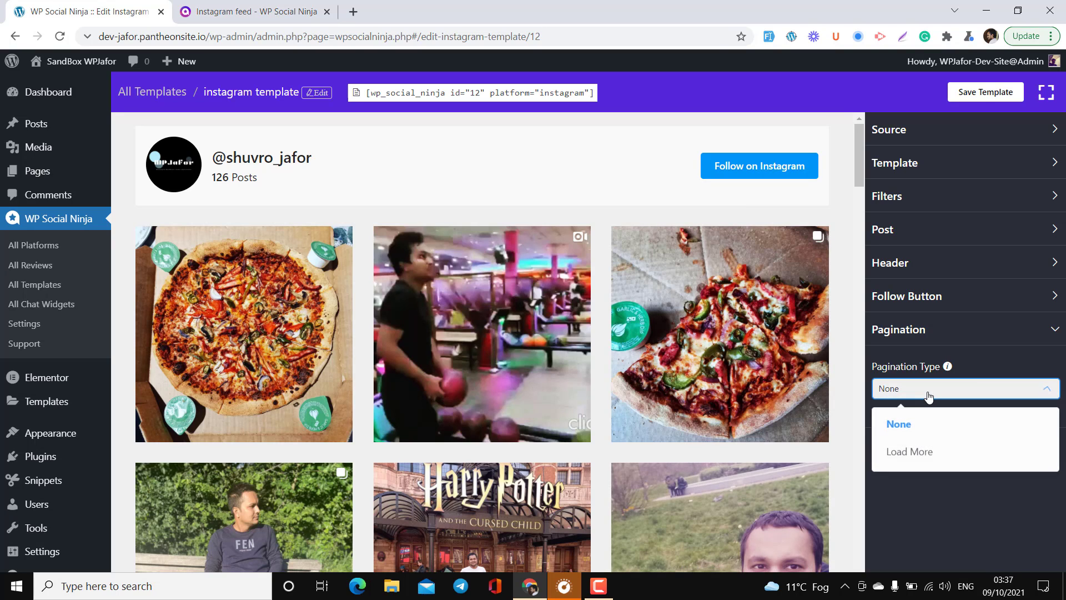
left_click(931, 454)
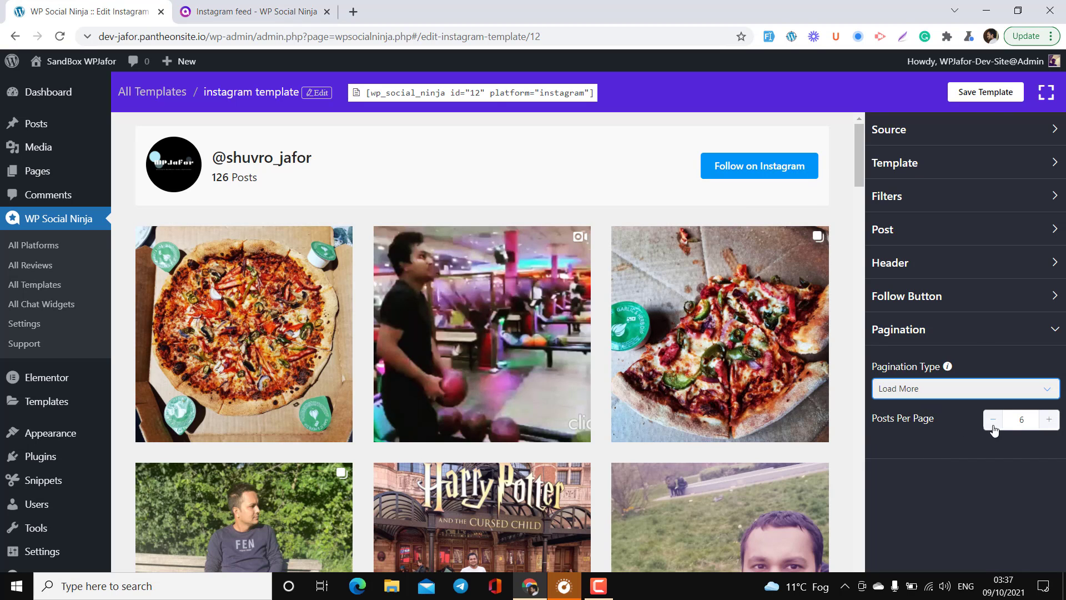
double_click(1023, 420)
left_click(942, 386)
left_click(942, 387)
Step: Examine the Follow Button's position choices and its button text in the Instagram template
left_click(958, 296)
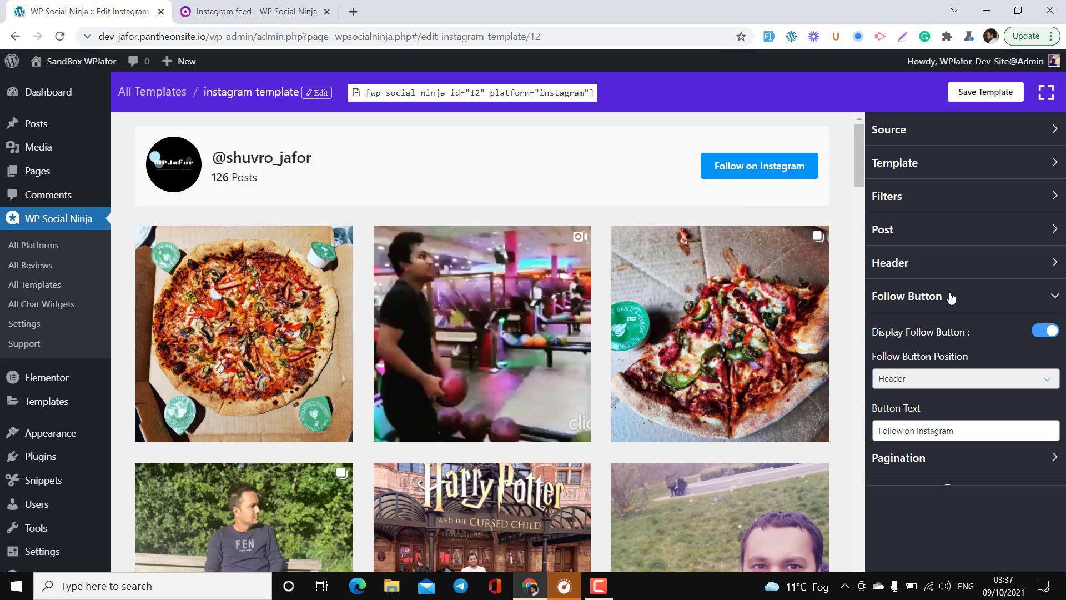
left_click(917, 378)
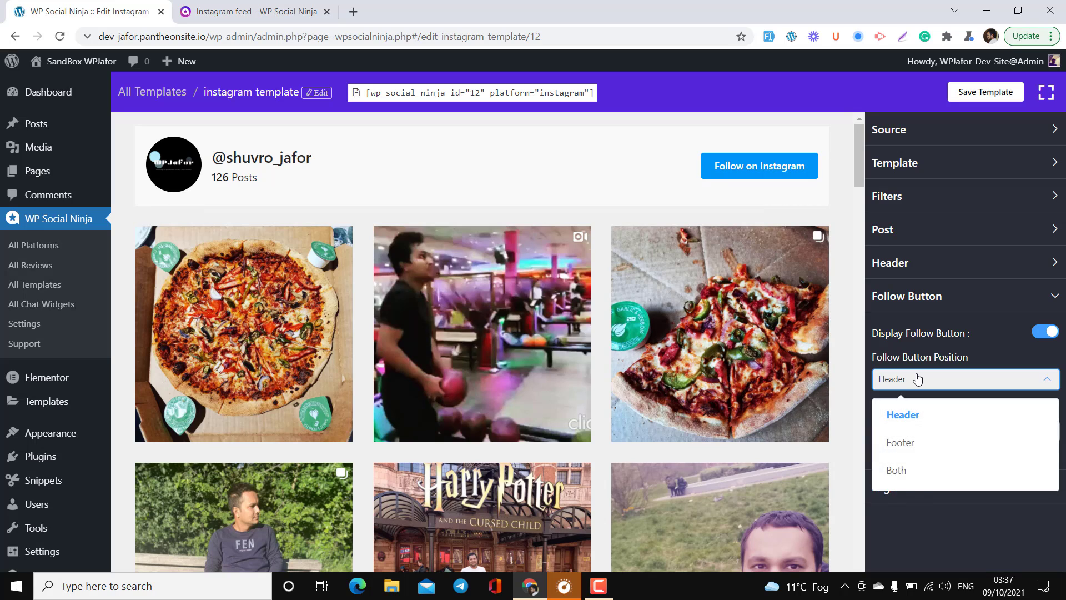
left_click(917, 380)
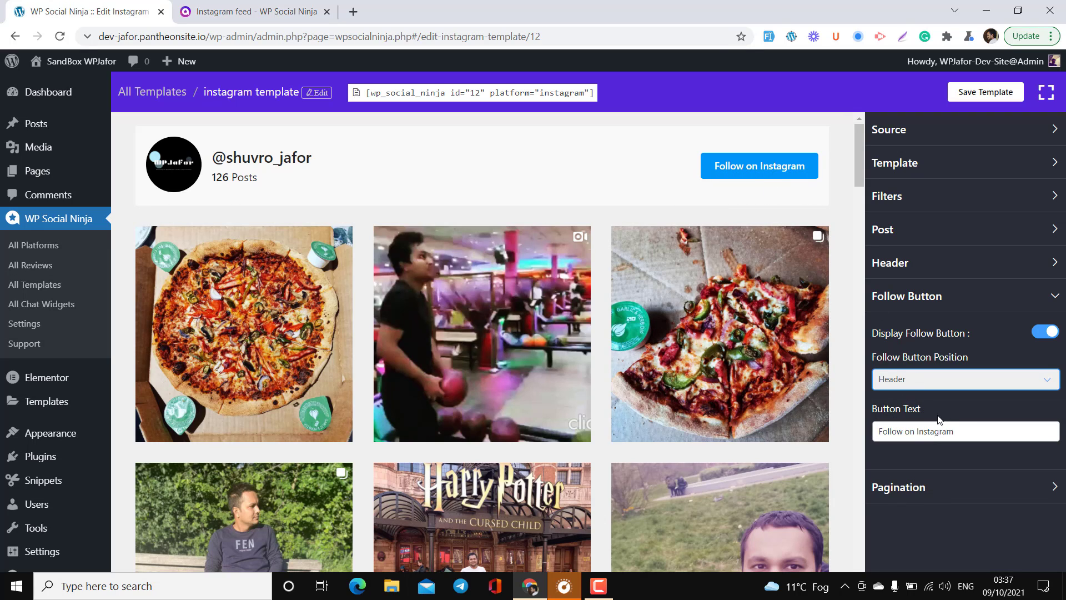
left_click(960, 429)
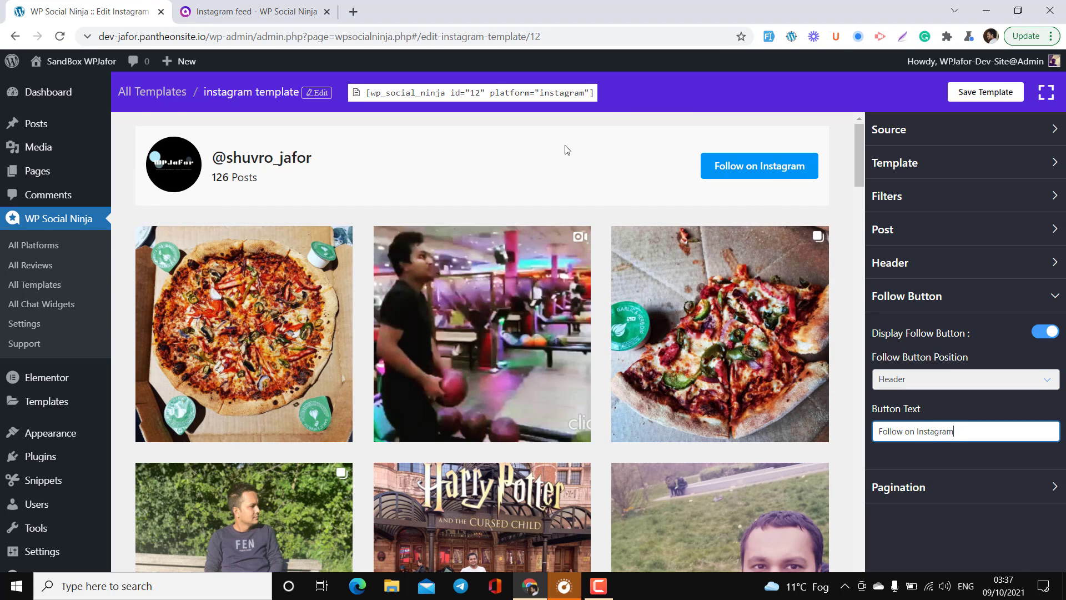
Step: Save the Instagram template and copy its shortcode
left_click(969, 95)
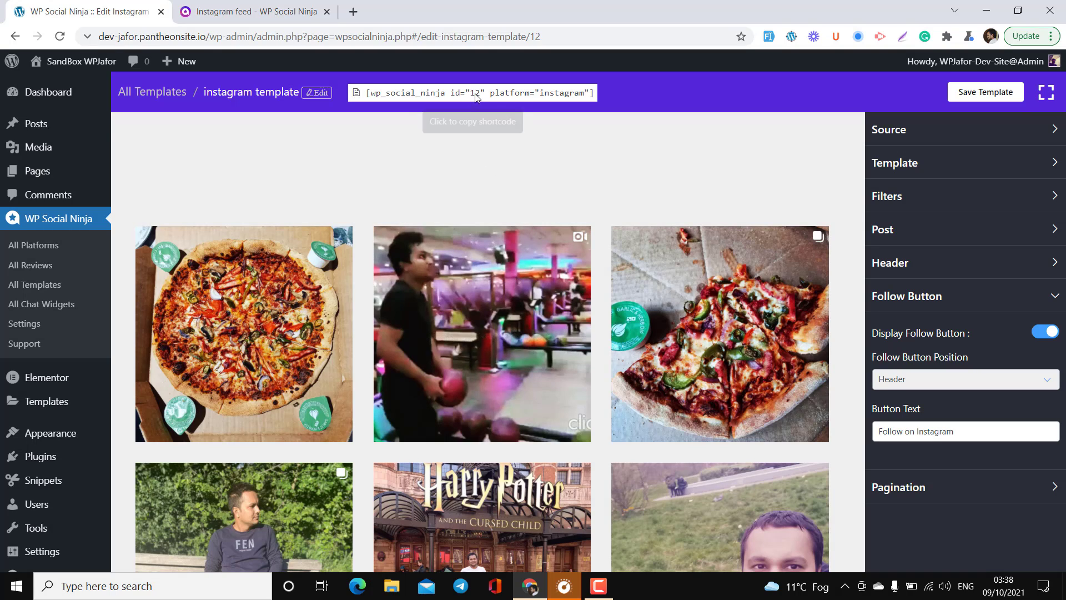
left_click(455, 94)
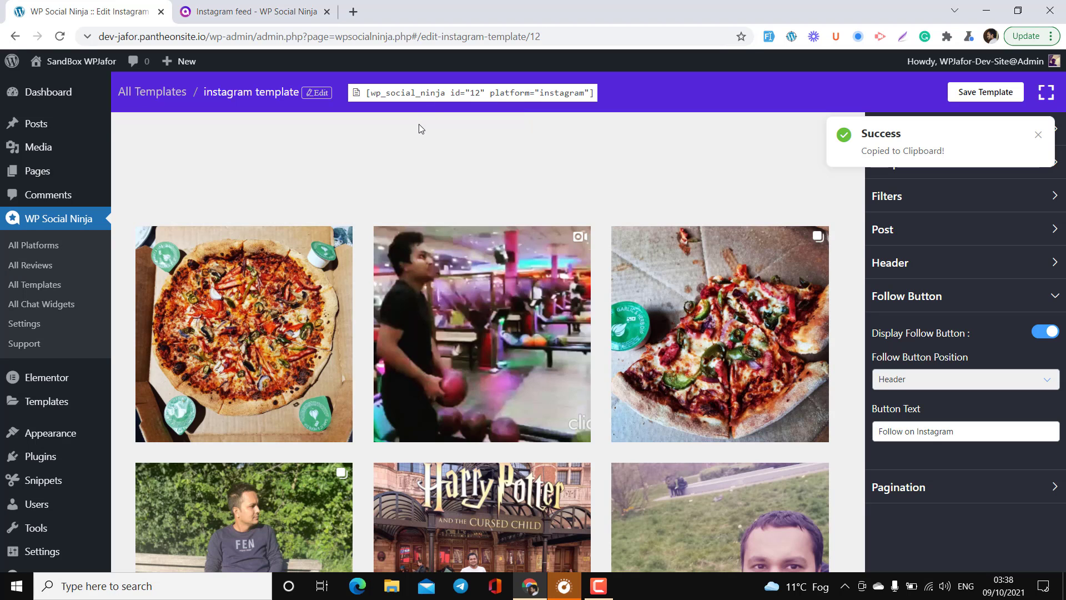
Step: Create a new WordPress page in a separate browser tab and title it Test
mouse_move(39, 171)
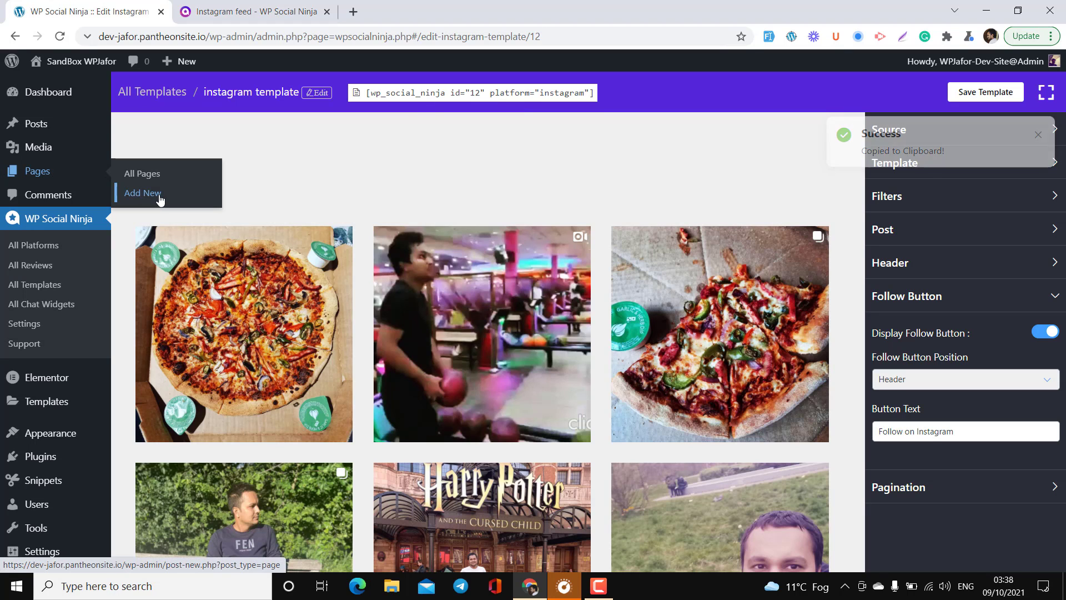
right_click(158, 194)
left_click(222, 206)
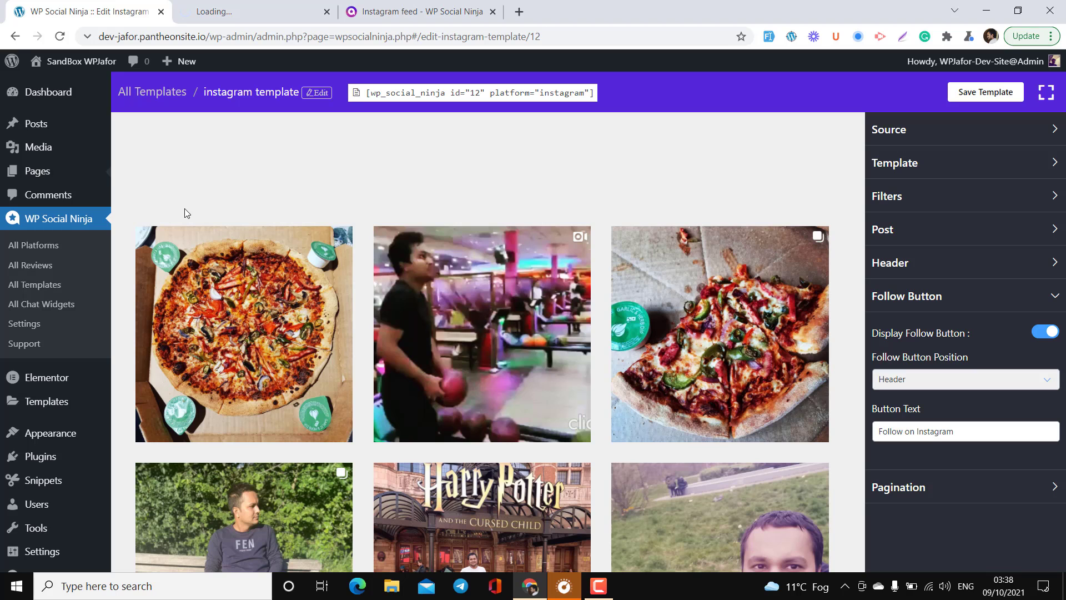
left_click(247, 11)
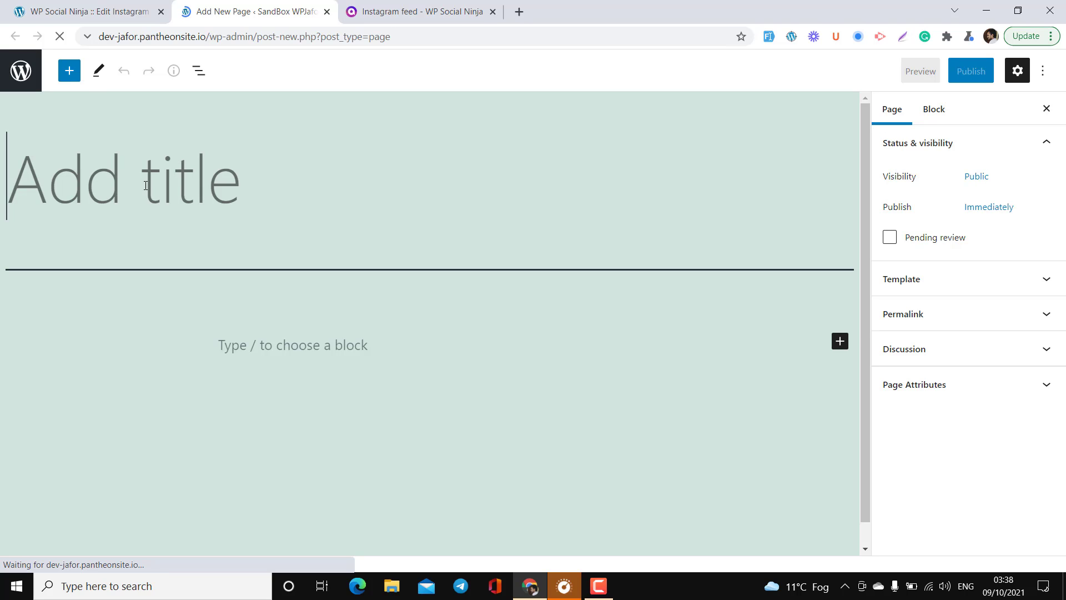
type("TestTe")
key("BackSpace")
key("BackSpace")
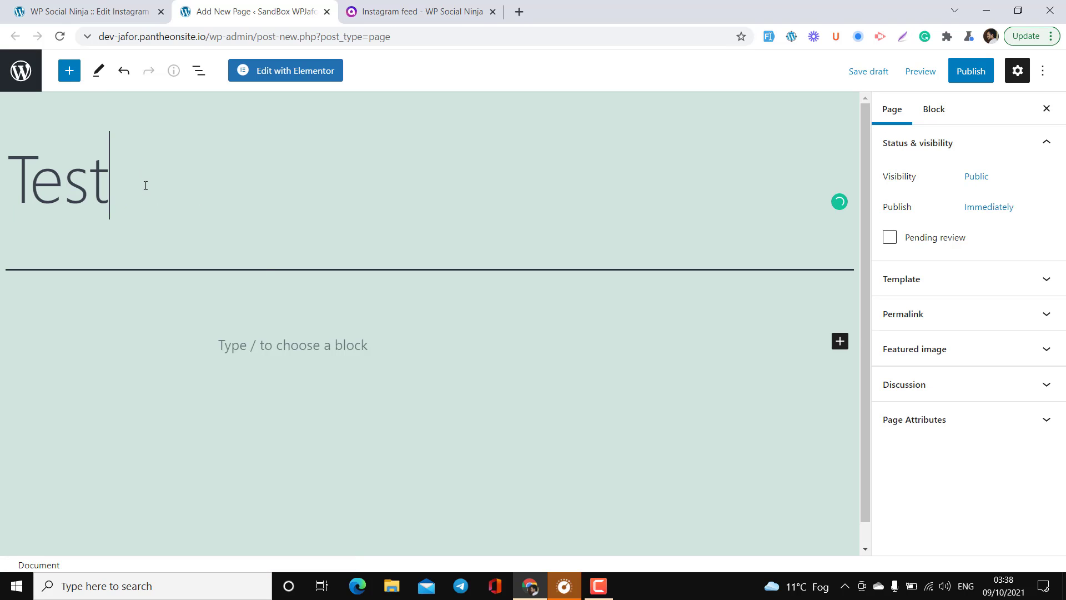
Step: Insert a Social Ninja Templates block found by searching for "wp" and view its available templates
left_click(364, 344)
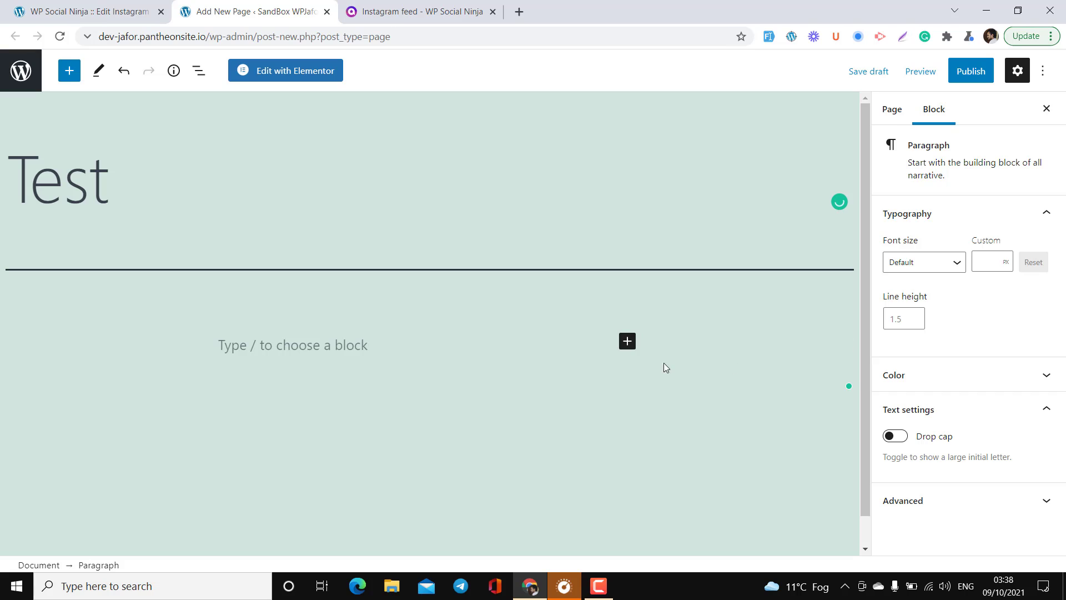
left_click(627, 341)
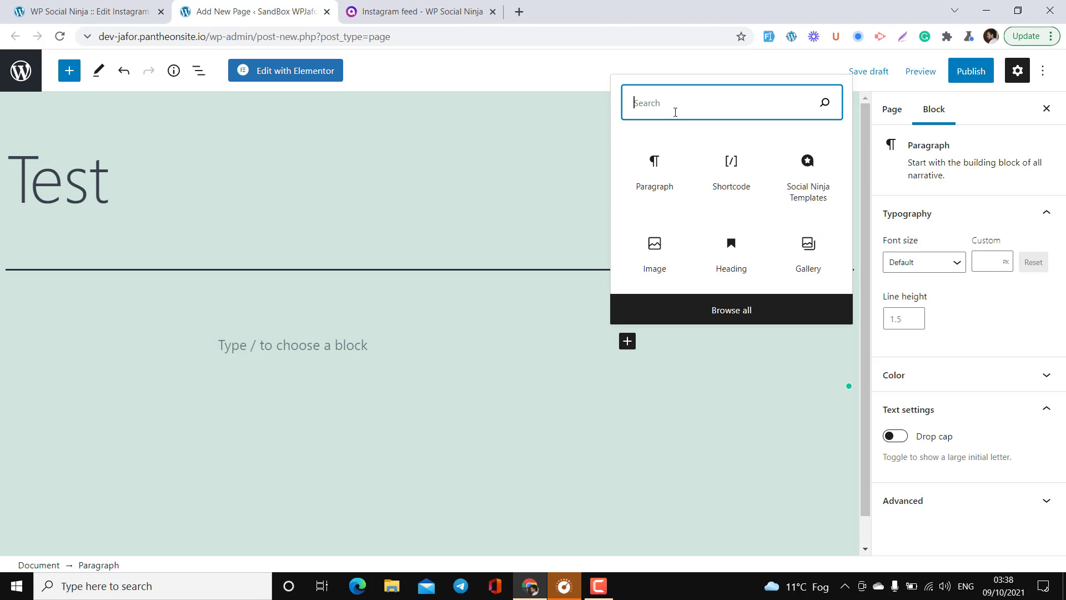
type("wos")
type("o")
key("BackSpace")
key("BackSpace")
key("BackSpace")
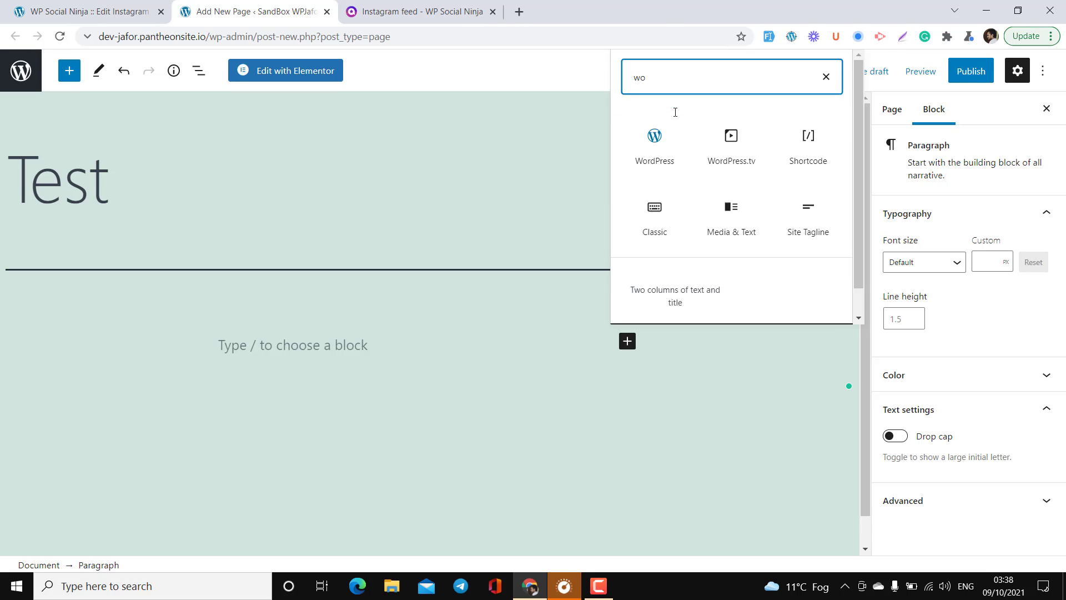
type("p")
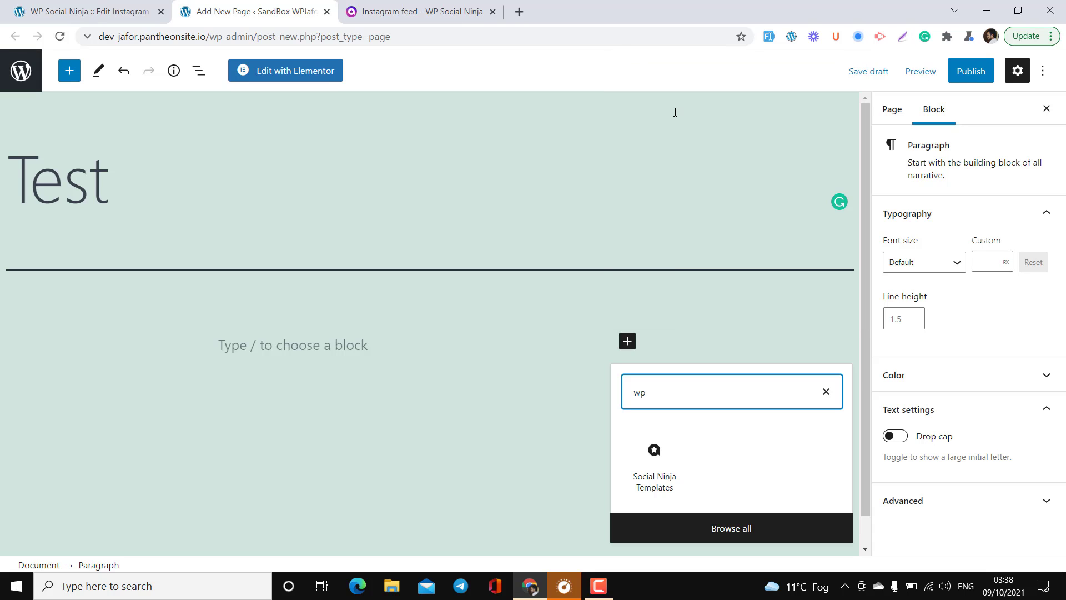
left_click(658, 478)
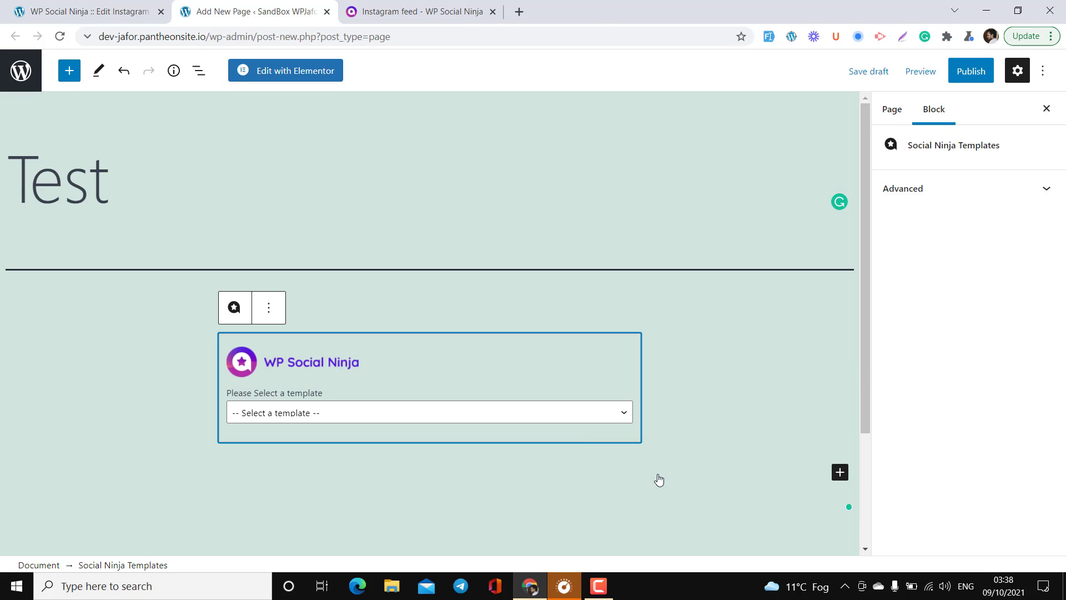
left_click(345, 410)
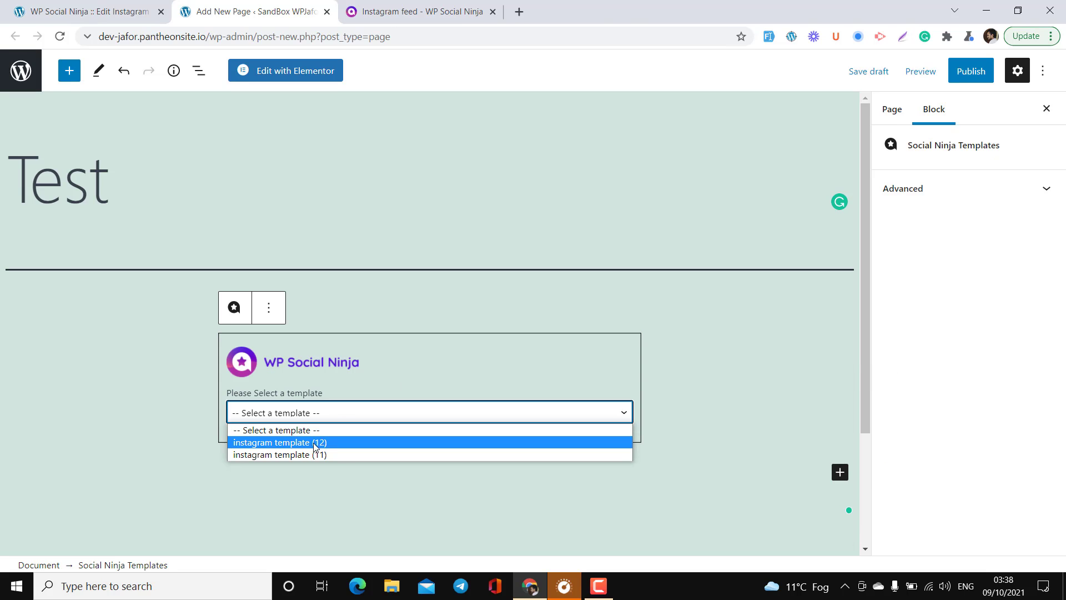
Step: Remove the Social Ninja Templates block from the page
left_click(269, 309)
scroll(318, 514, "down", 1)
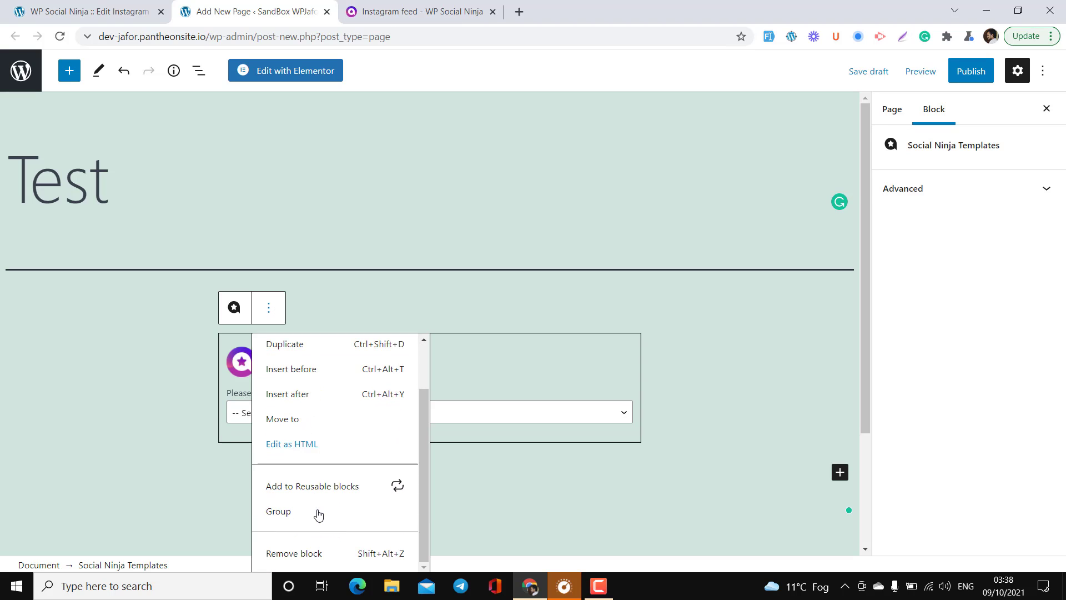
left_click(320, 554)
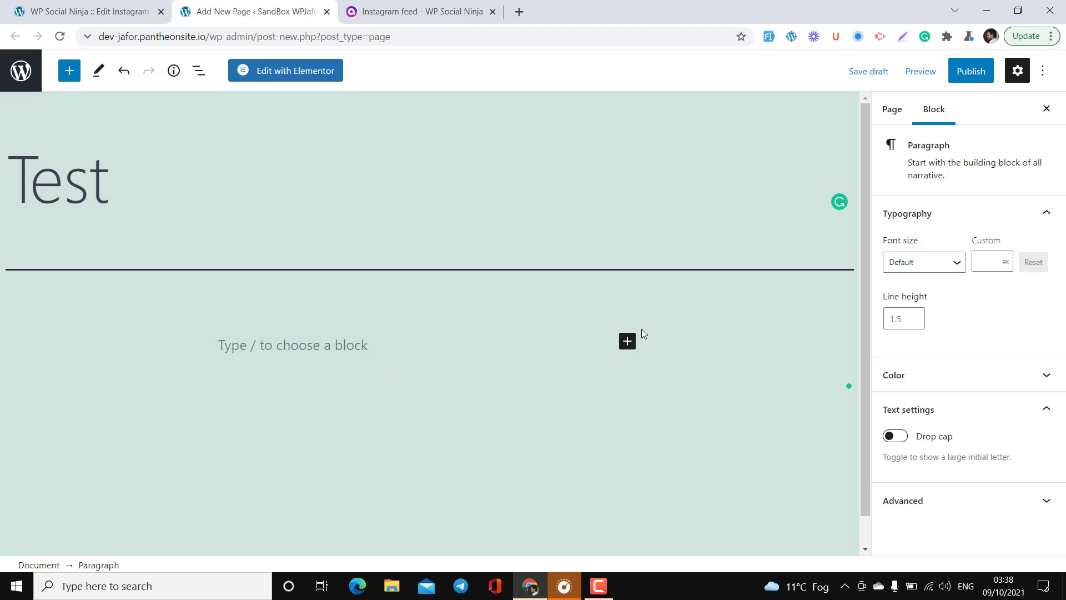
Step: Add a Shortcode block to the Test page and paste in [wp_social_ninja id="12" platform="instagram"]
left_click(627, 341)
type("s")
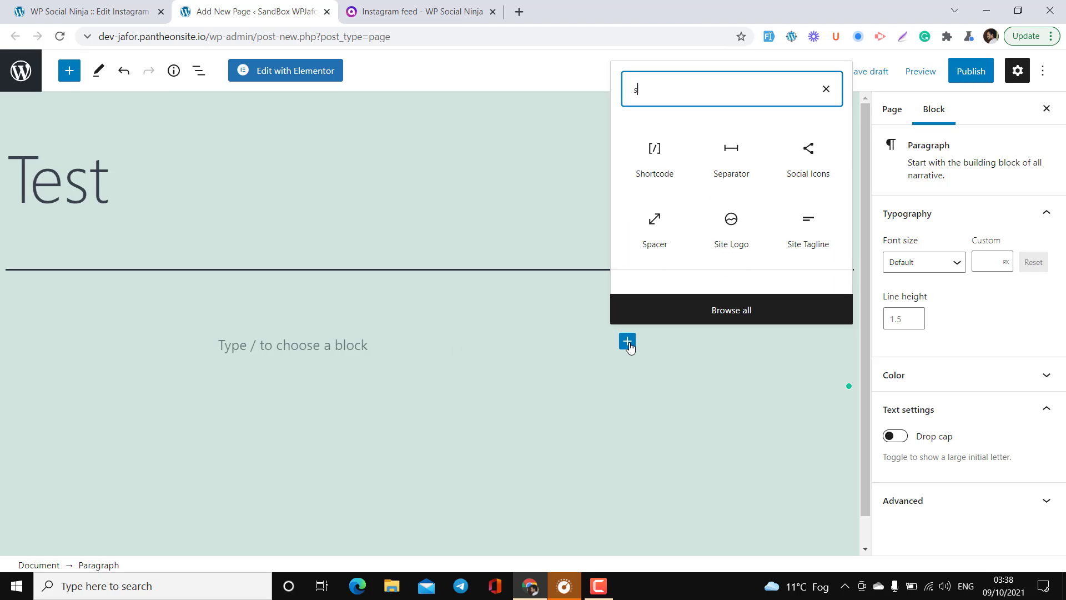
type("h")
left_click(649, 164)
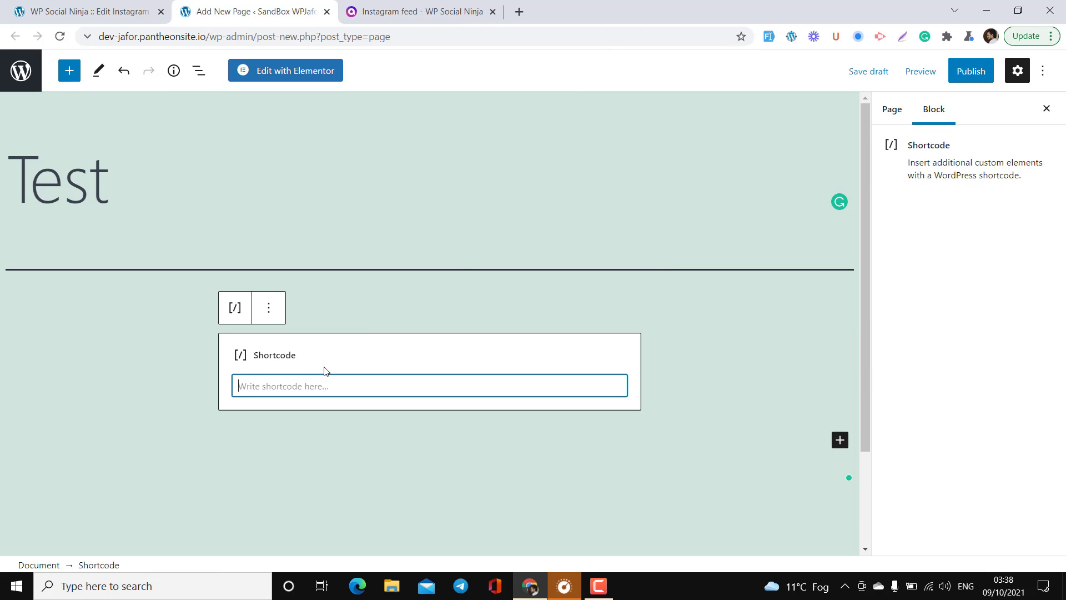
key("ctrl+v")
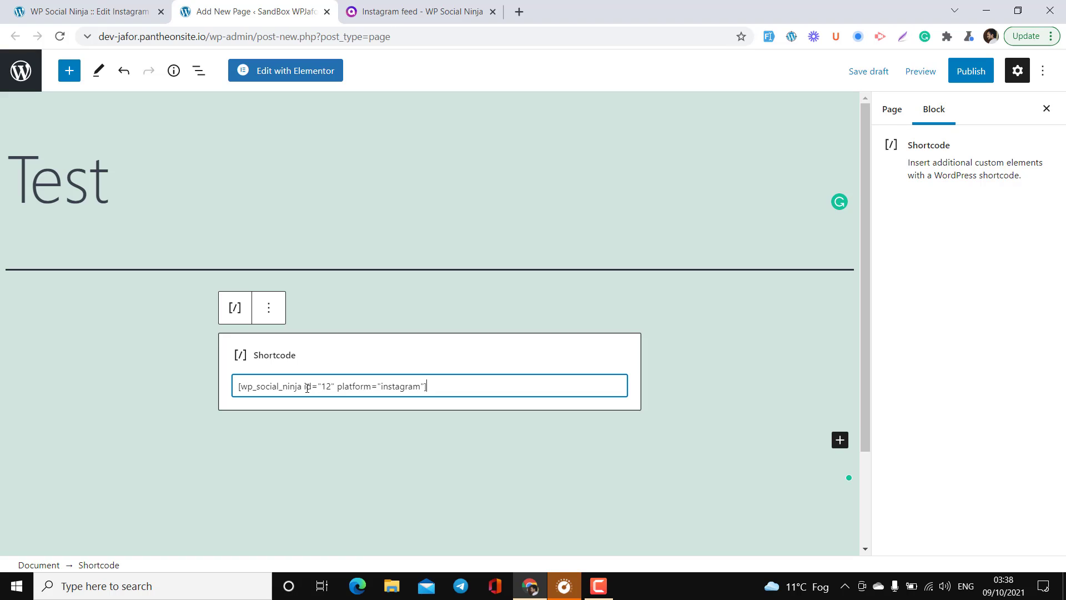
Step: Publish the Test page and open the live page in a new browser tab
left_click(977, 83)
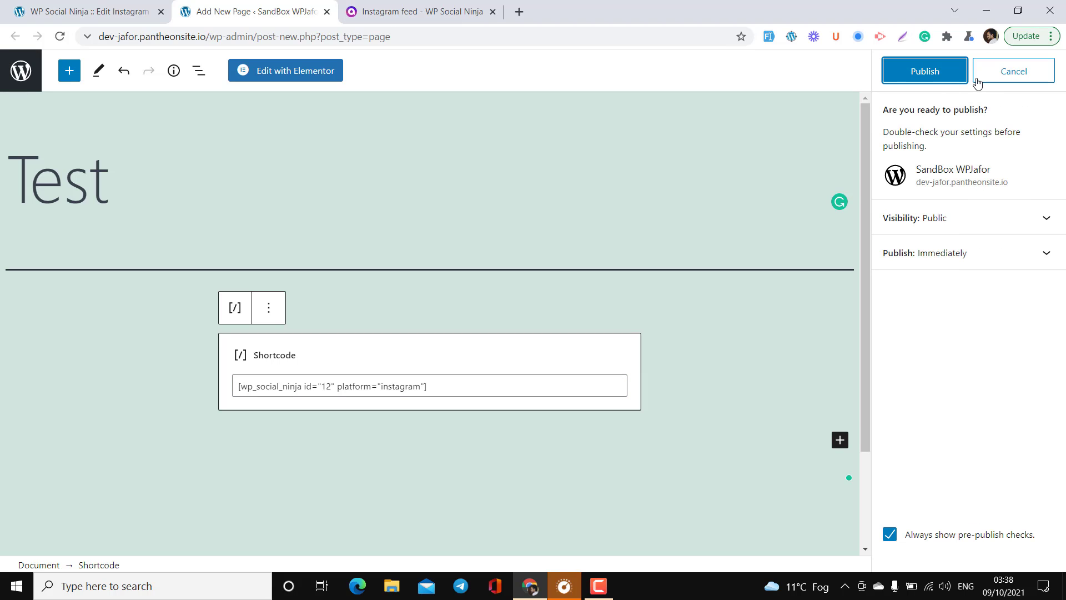
left_click(940, 73)
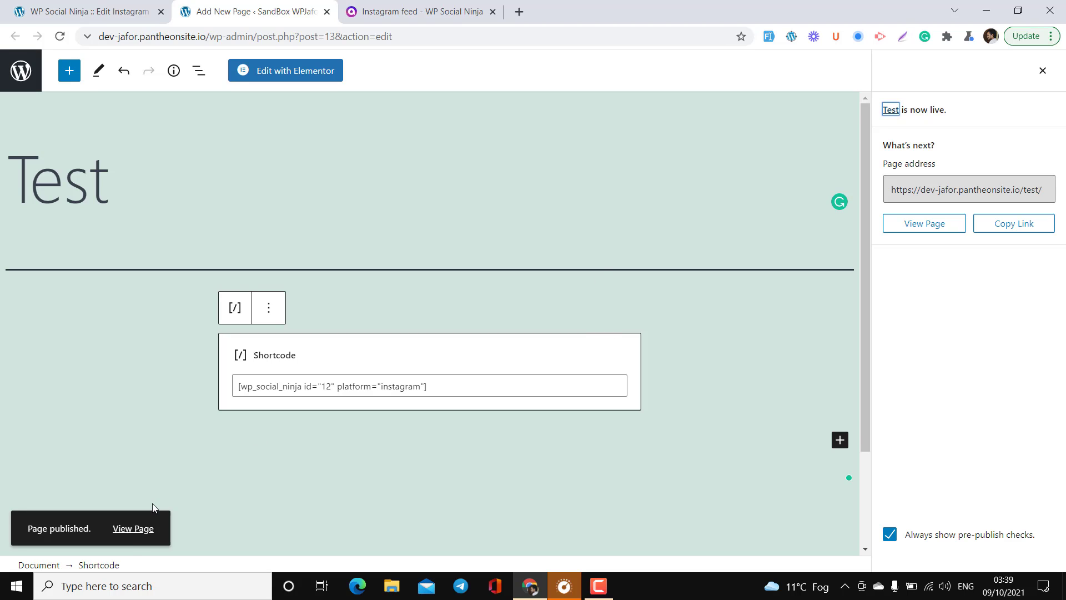
left_click(133, 534)
right_click(133, 535)
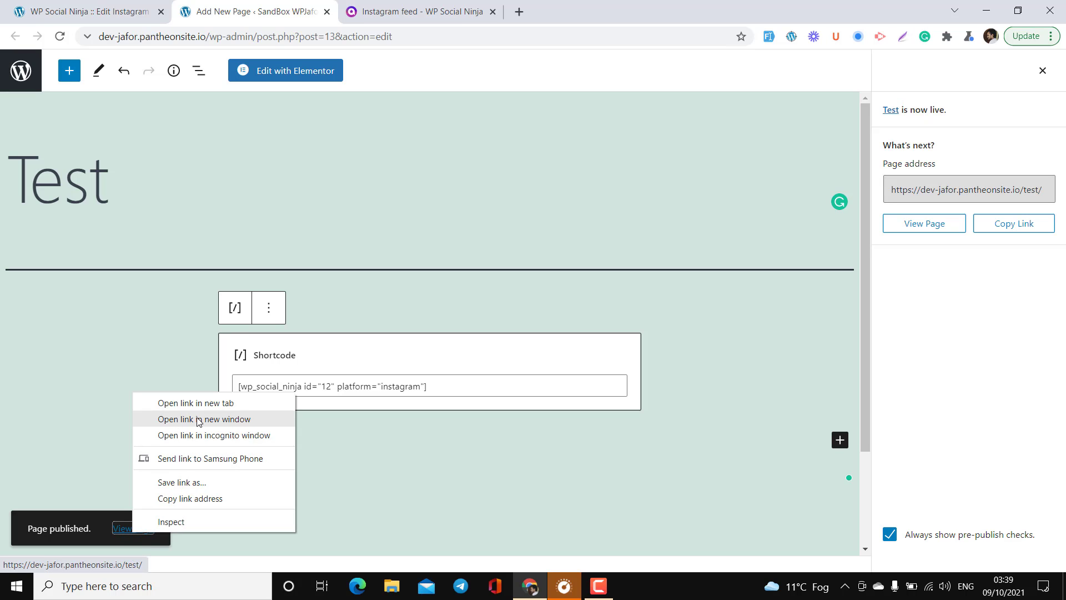
left_click(166, 402)
left_click(407, 11)
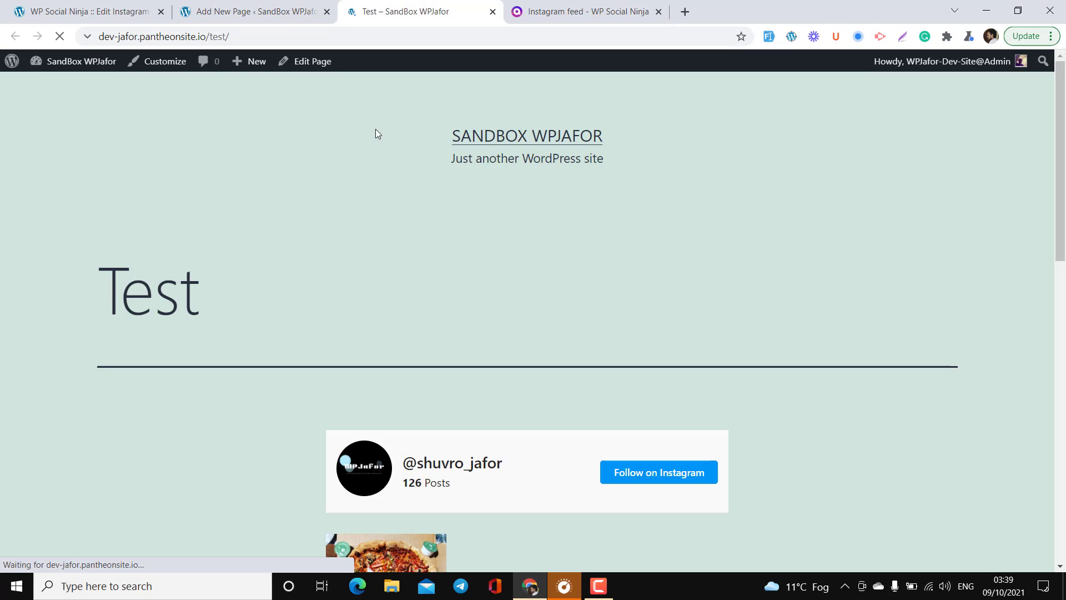
Step: Examine the Instagram feed on the live Test page and load more posts
scroll(446, 297, "down", 8)
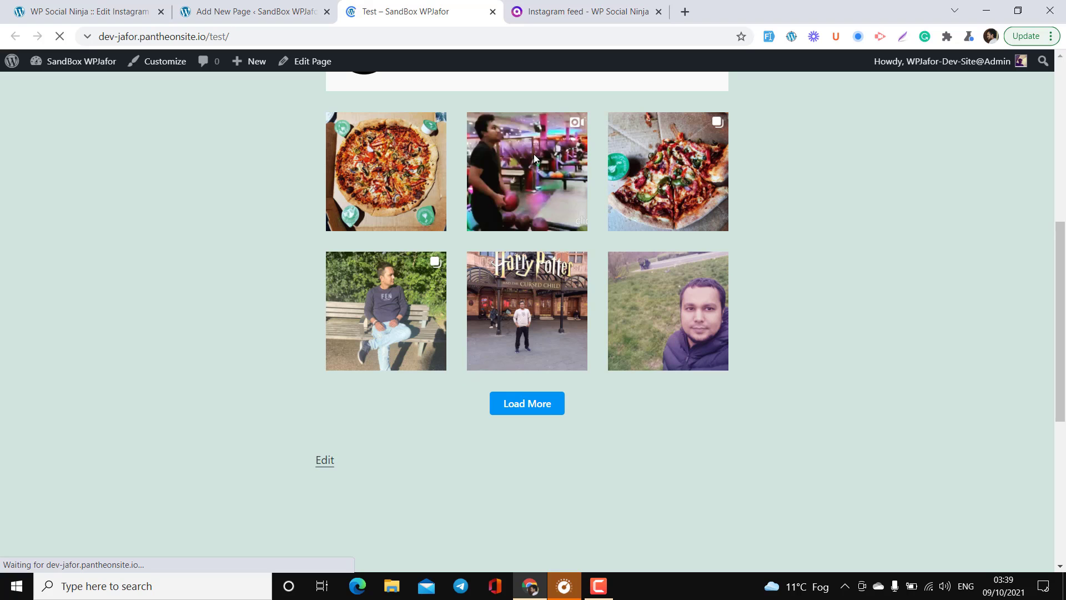
left_click(537, 408)
scroll(487, 311, "up", 8)
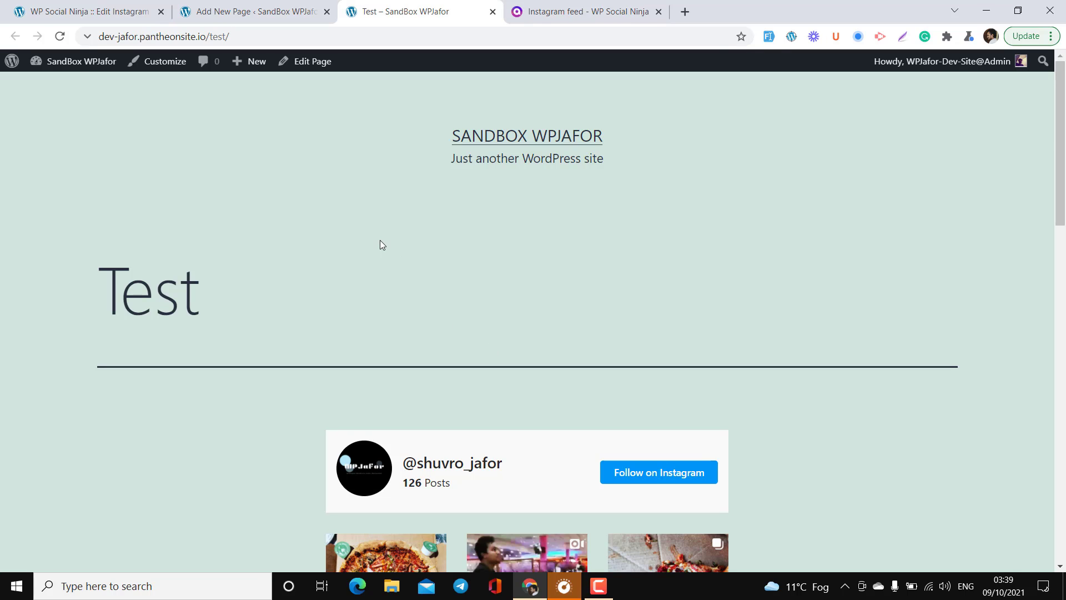
Step: Return to the WP Social Ninja platforms, open the Instagram configuration and bring up the options for adding another account
left_click(251, 11)
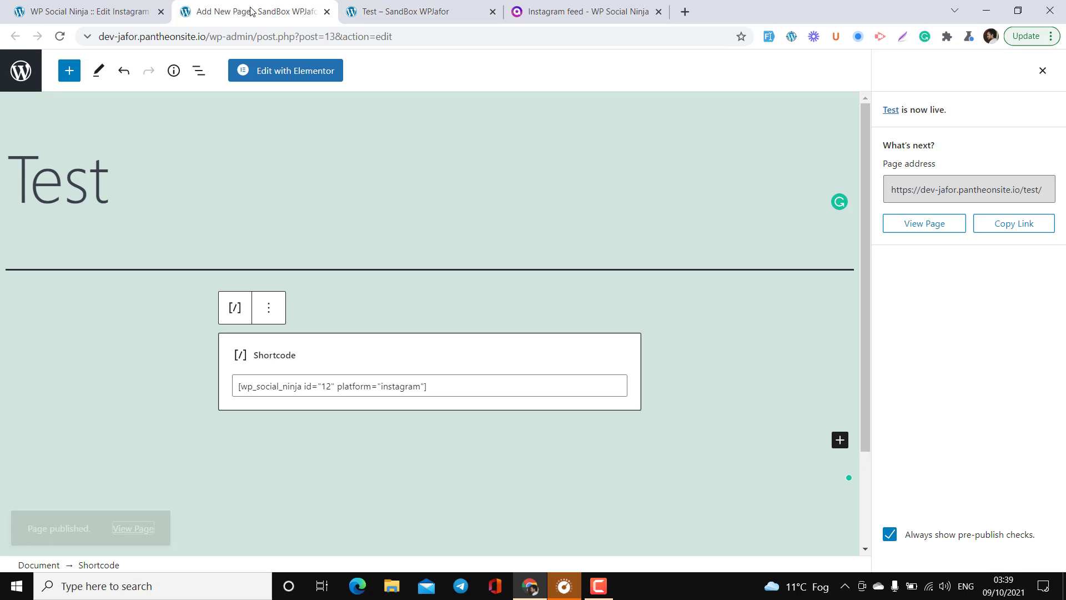
left_click(94, 11)
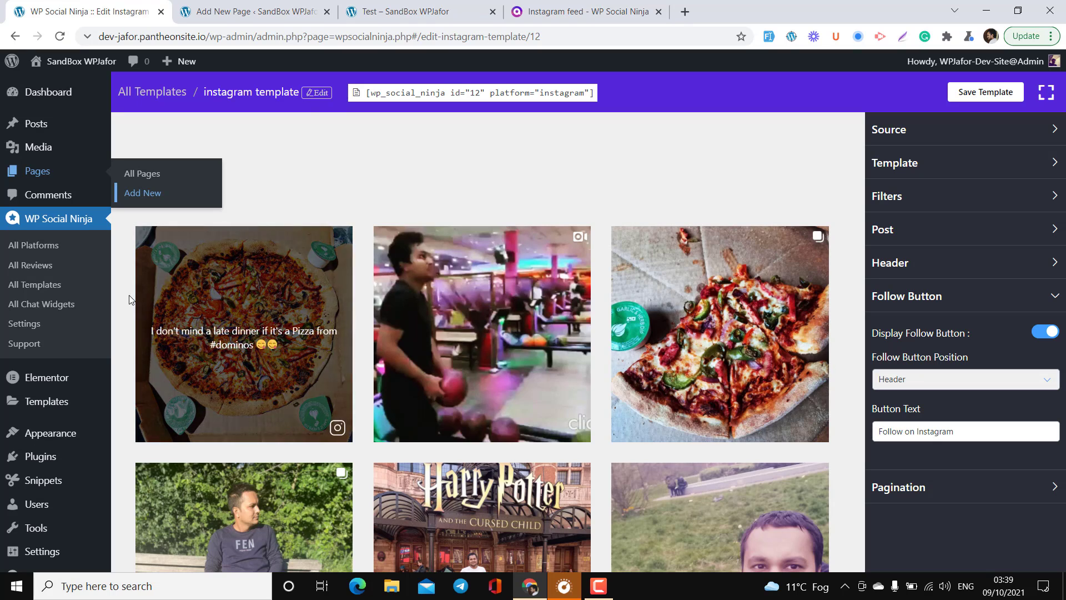
left_click(39, 246)
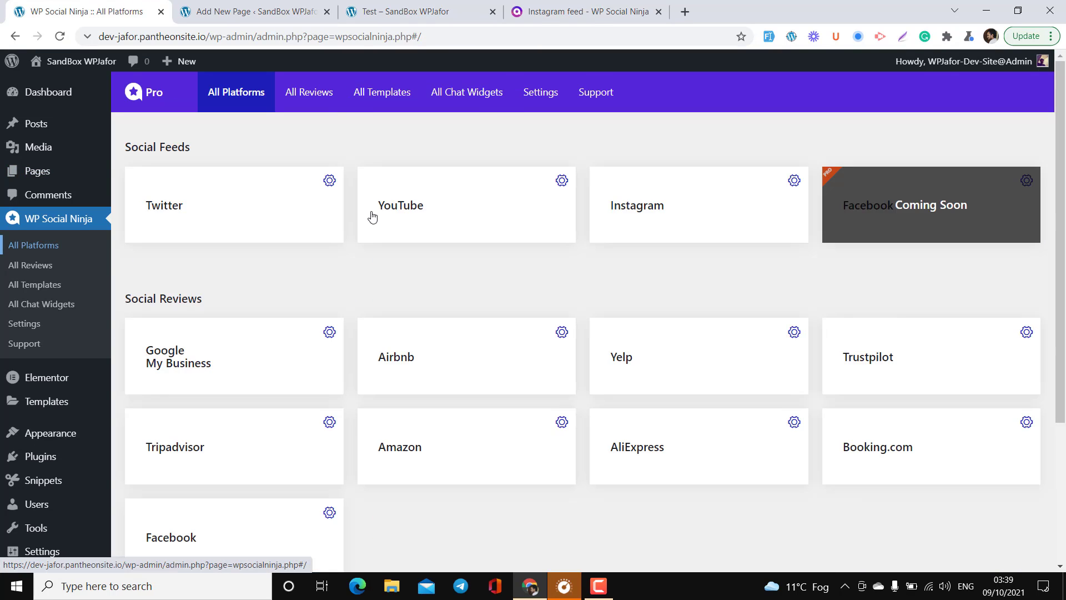
left_click(794, 180)
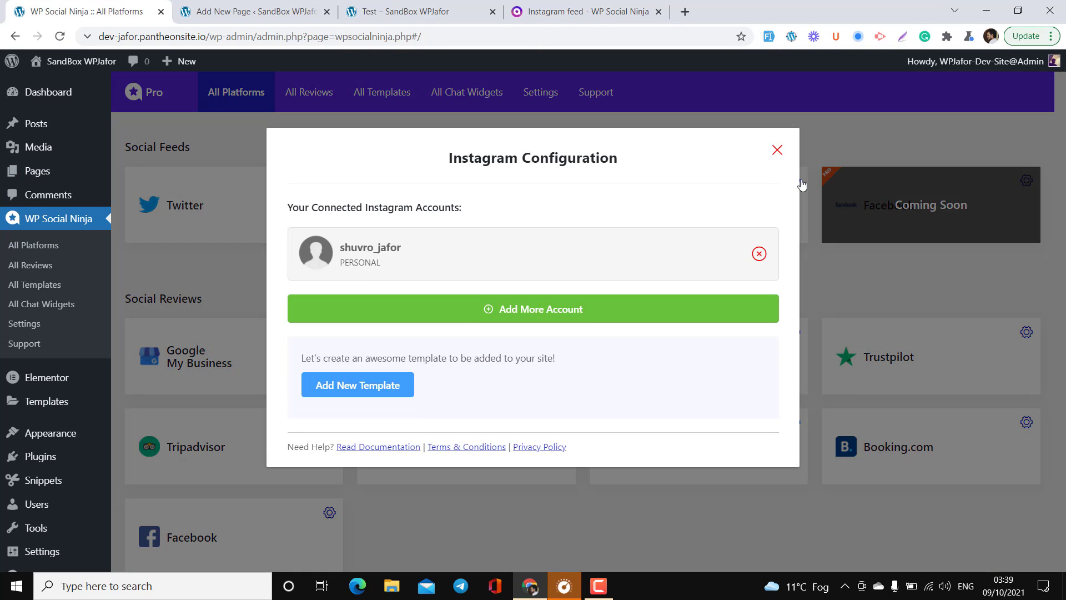
left_click(550, 309)
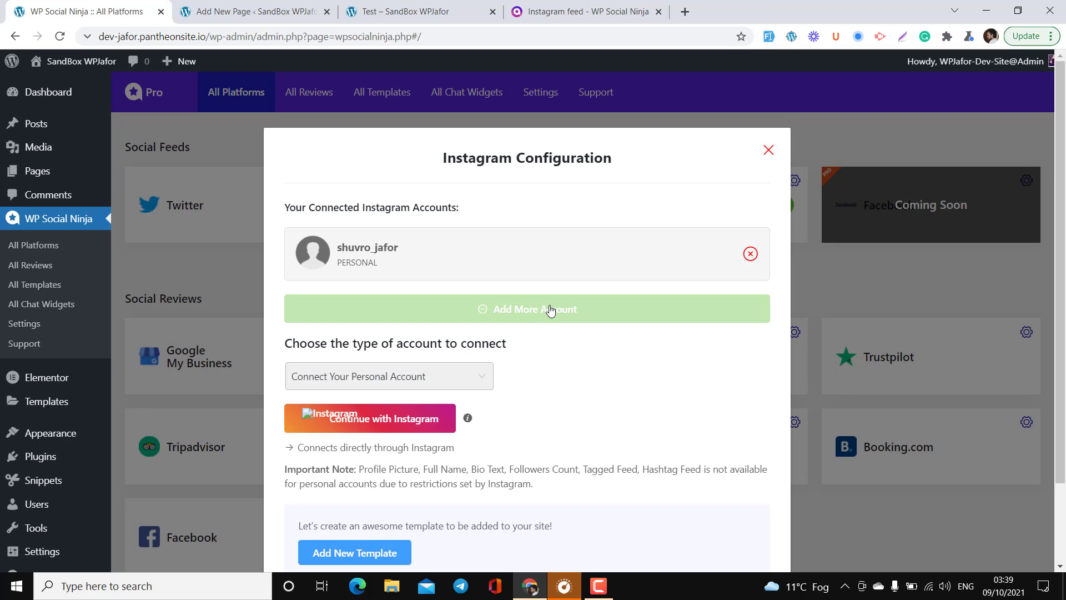
Step: View the account connection options for Connect Your Business Account and for Manually Connect an Account
scroll(550, 309, "down", 2)
left_click(450, 298)
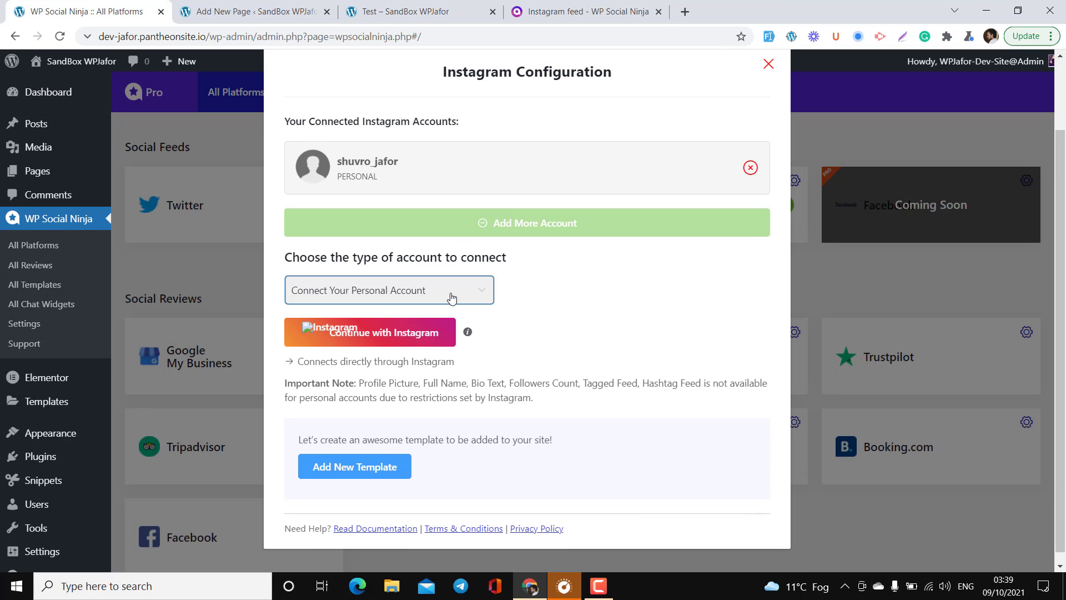
left_click(395, 357)
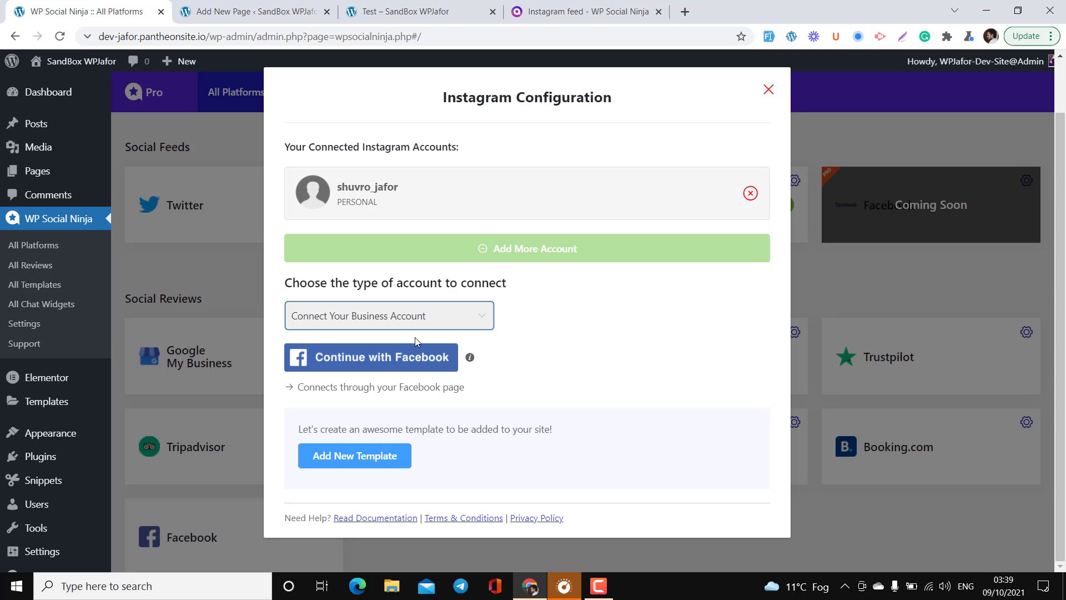
left_click(411, 311)
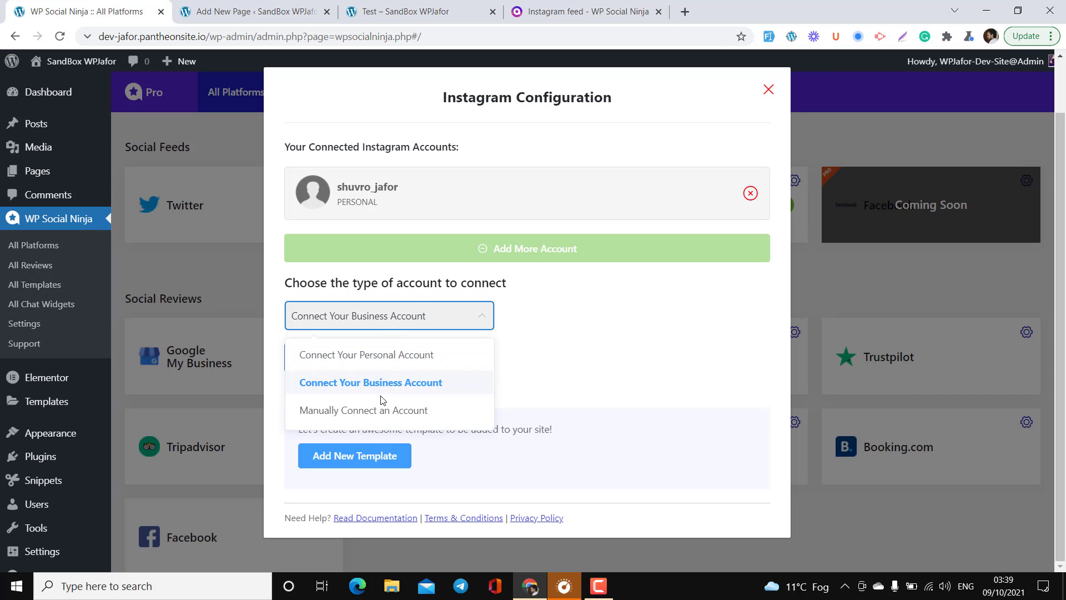
left_click(385, 411)
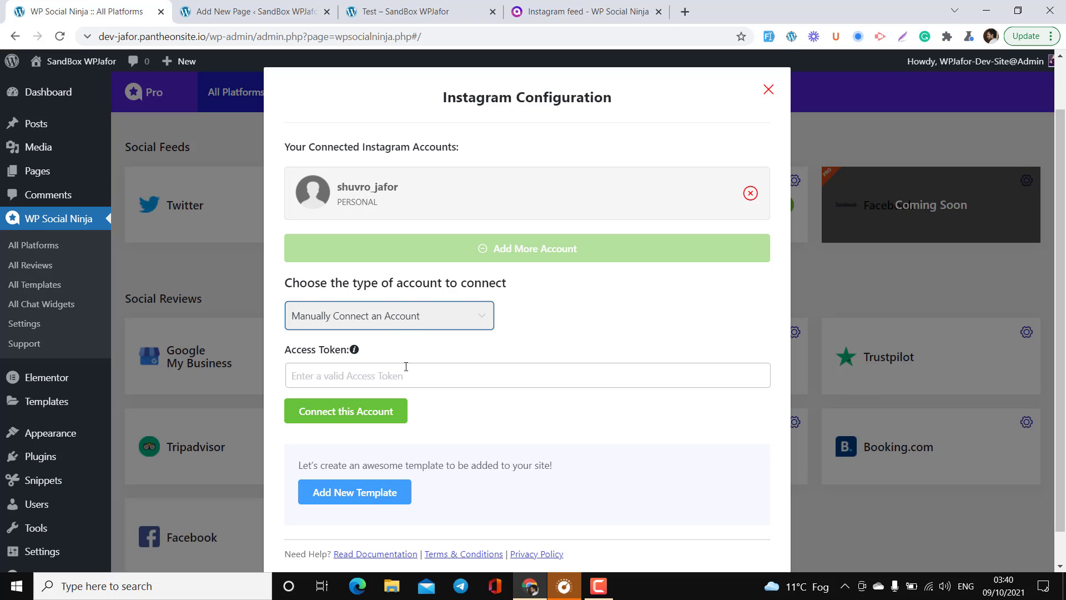
Step: Open the Instagram configuration documentation in a new tab, review its account connection steps and return to the plugin's configuration
scroll(405, 366, "down", 1)
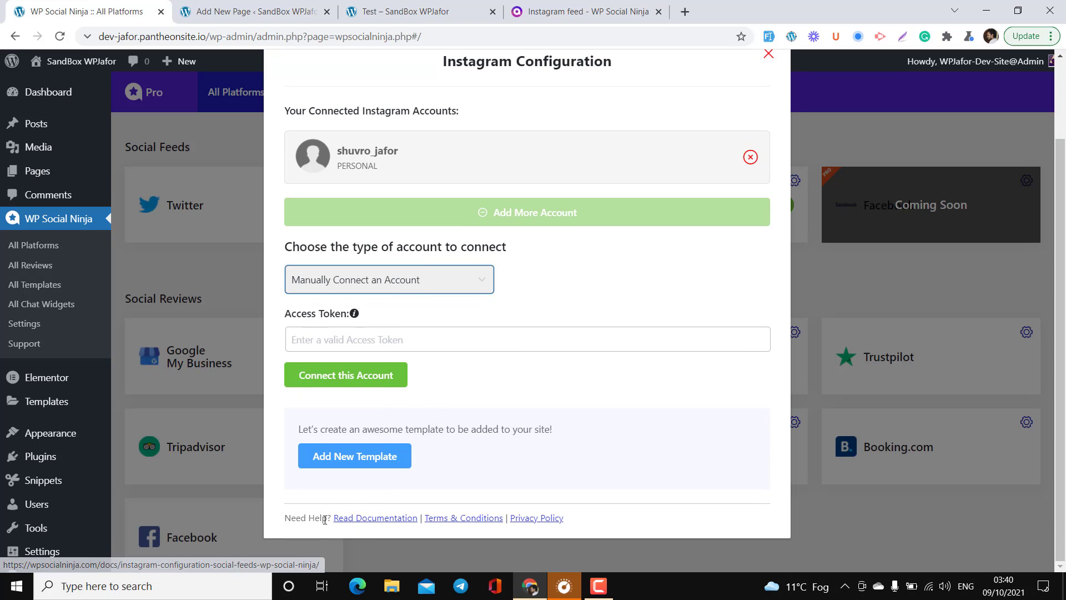
right_click(371, 521)
left_click(424, 392)
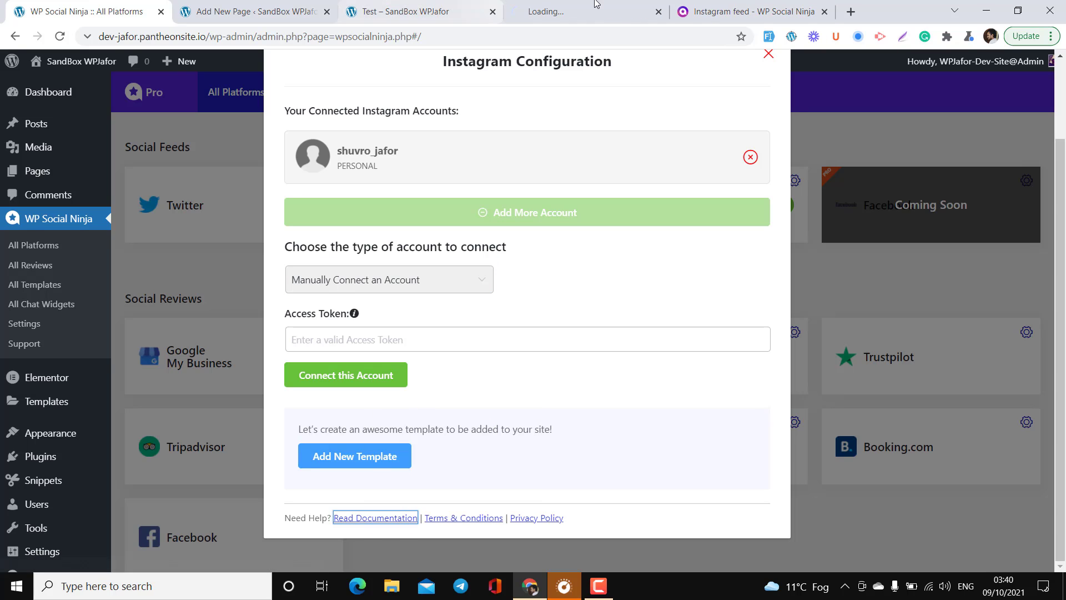
left_click(577, 12)
scroll(601, 311, "down", 20)
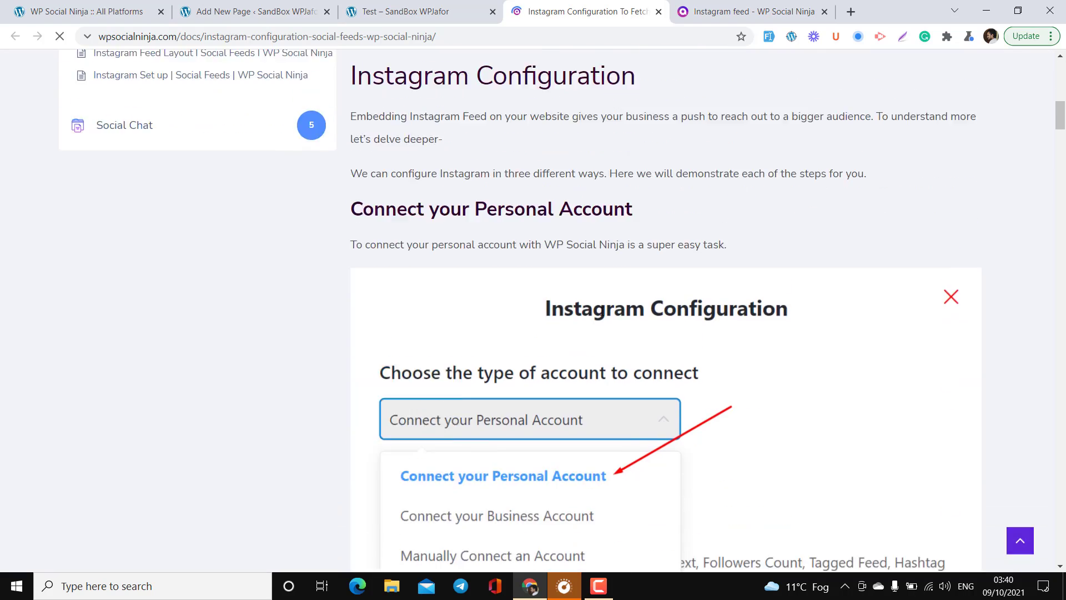
scroll(602, 311, "down", 10)
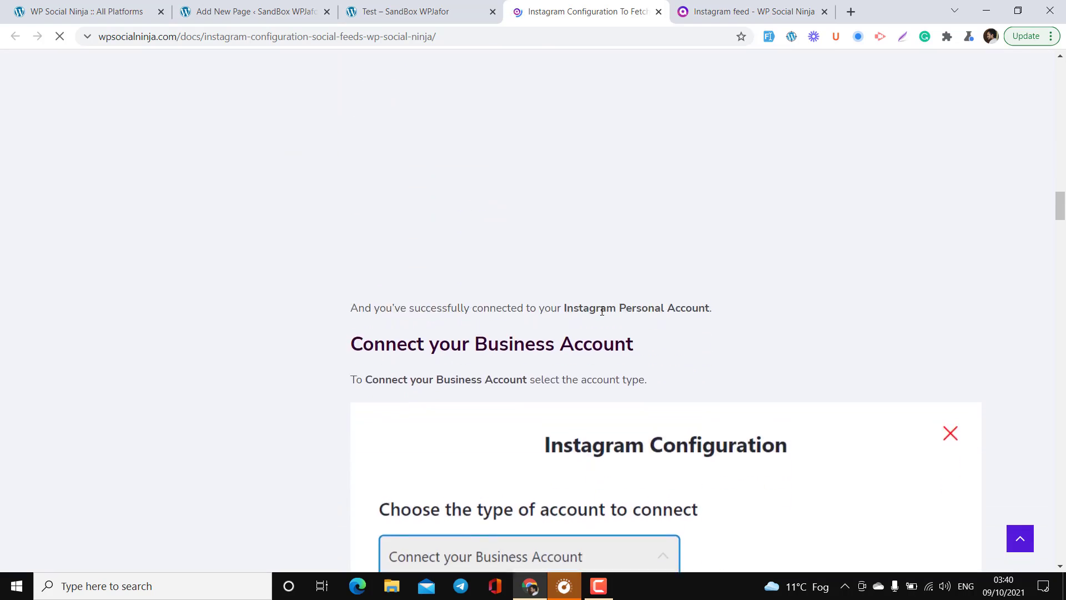
scroll(601, 311, "down", 3)
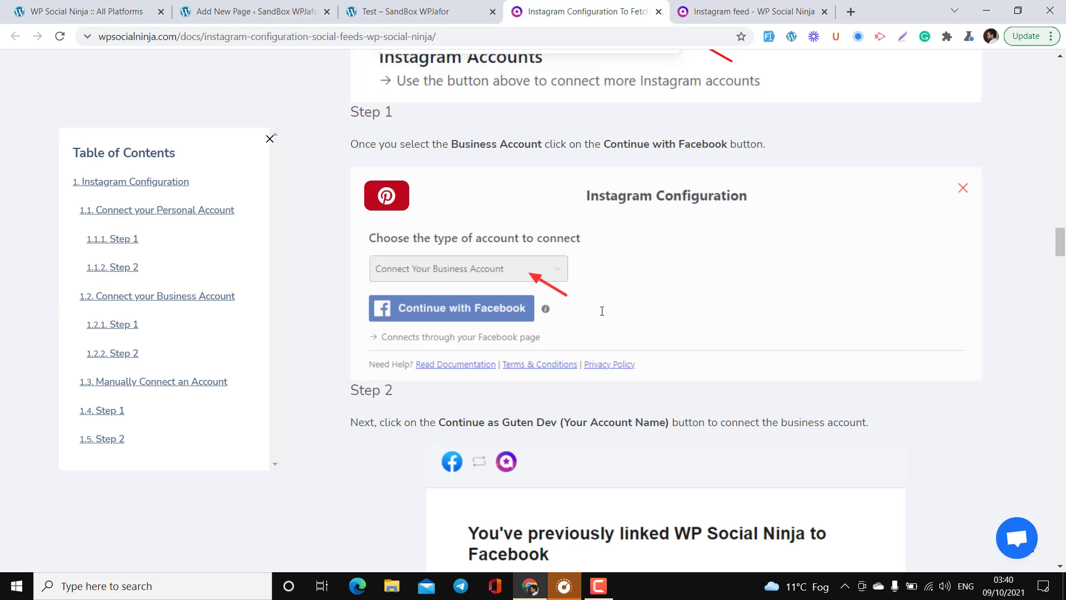
scroll(602, 311, "down", 10)
scroll(468, 194, "up", 3)
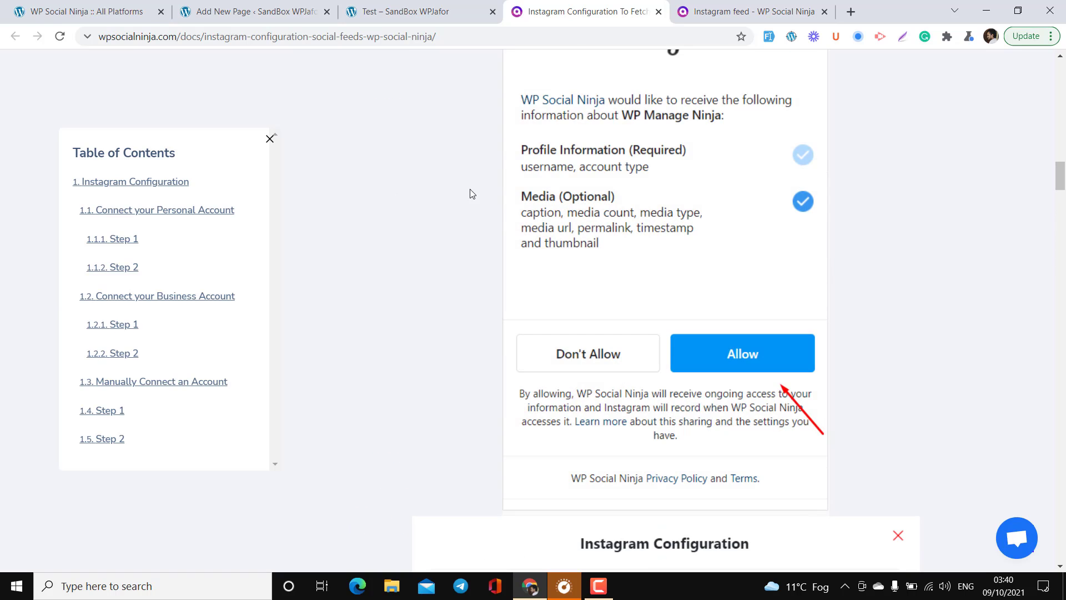
left_click(272, 4)
left_click(136, 5)
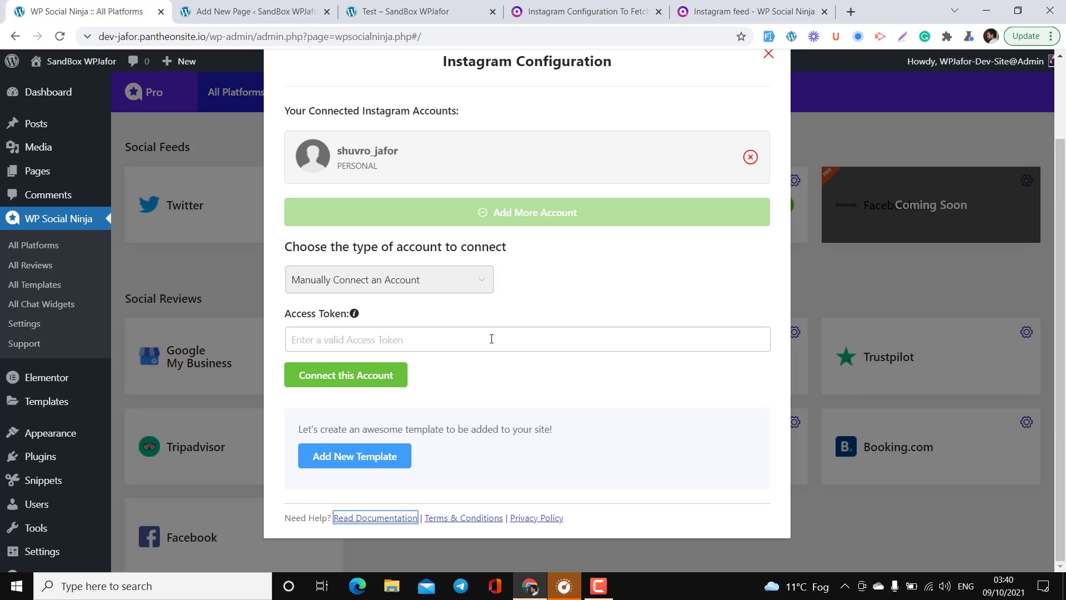
Step: Open the lifetime deal page on the WP Social Ninja website and examine its license plans and prices
left_click(541, 8)
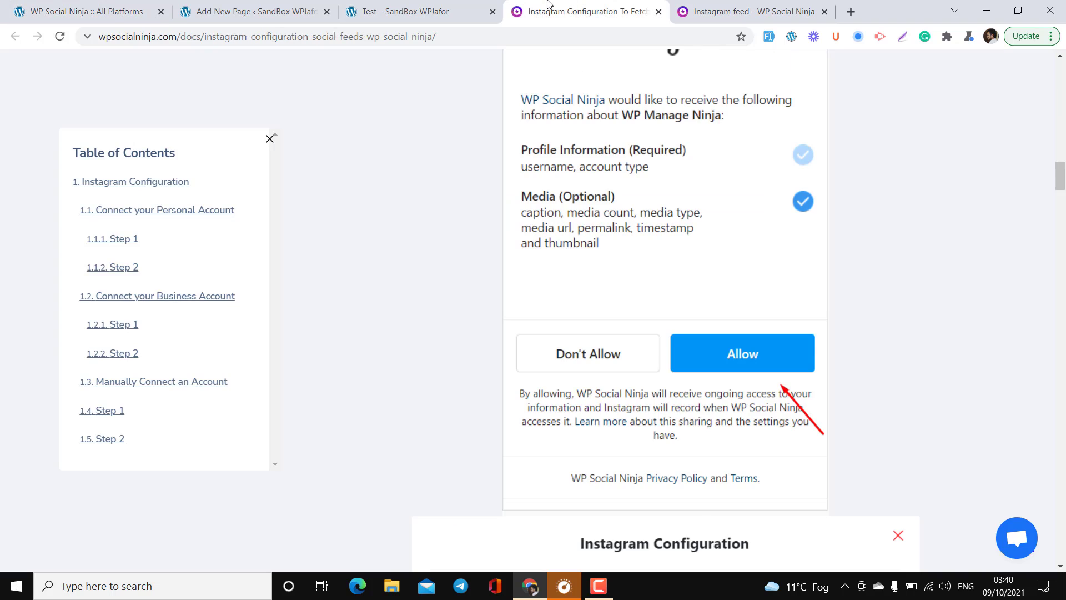
left_click(712, 5)
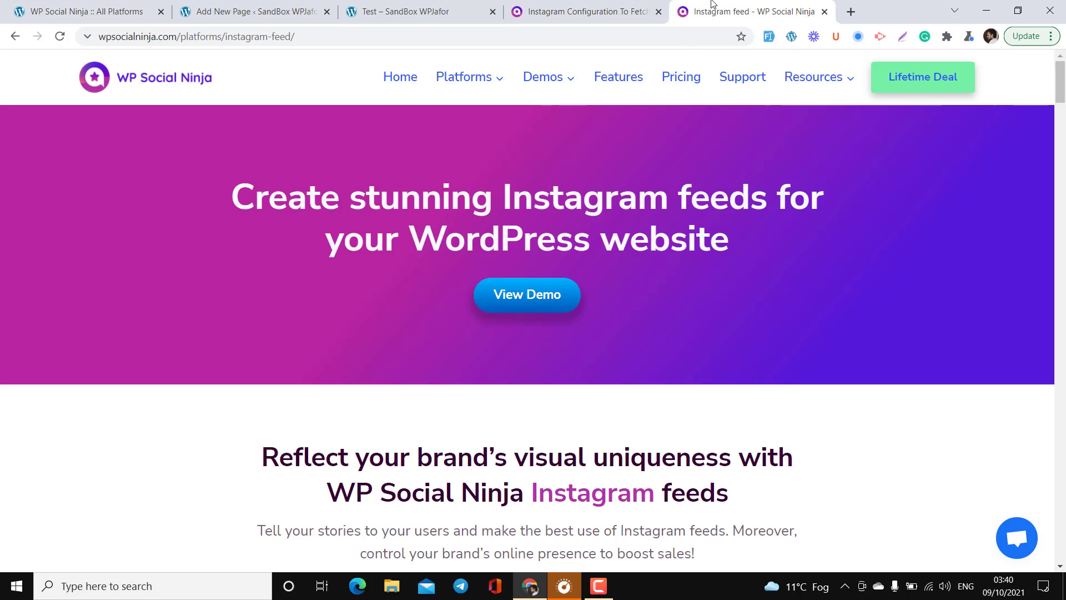
left_click(919, 81)
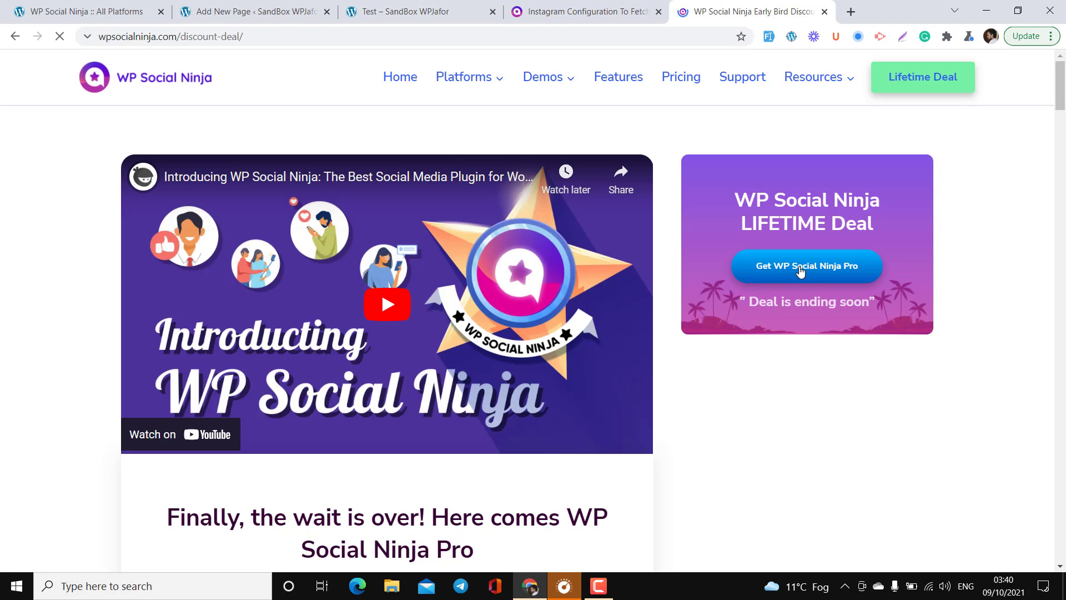
left_click(800, 271)
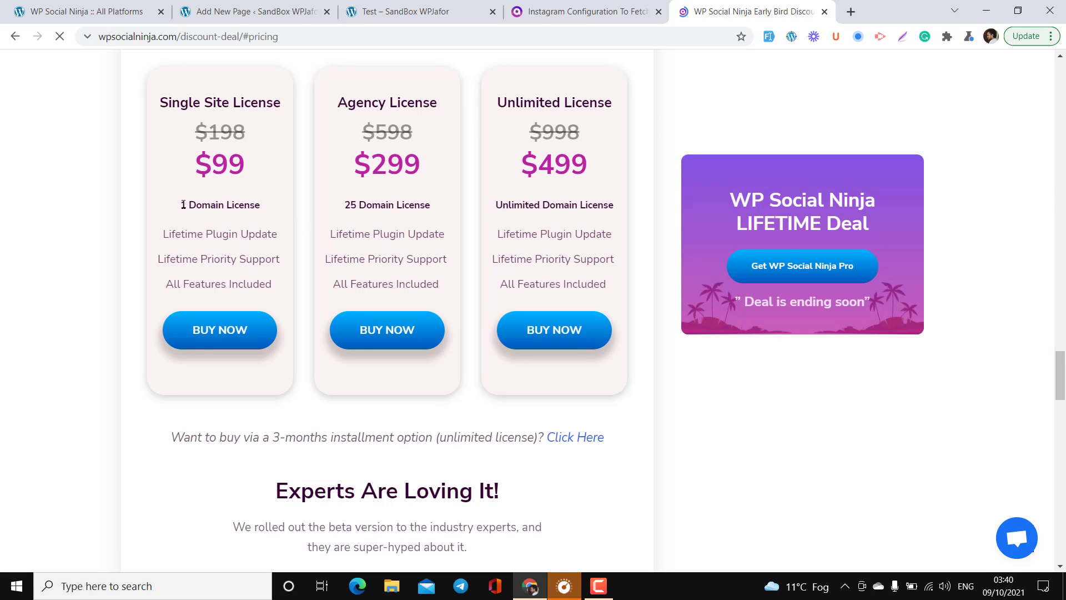
left_click_drag(211, 209, 181, 209)
double_click(209, 209)
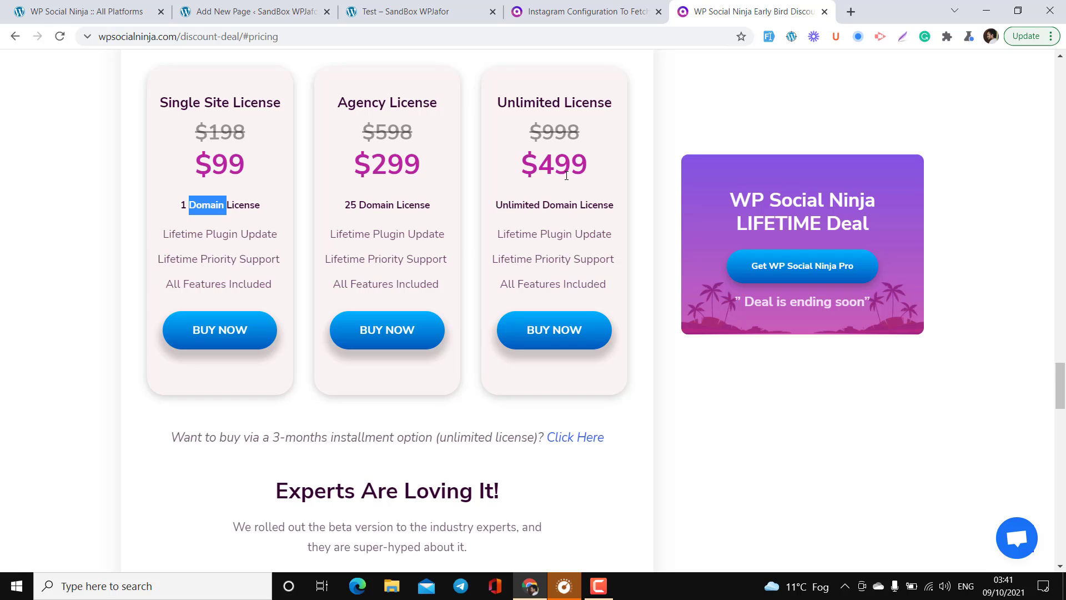
scroll(566, 175, "up", 3)
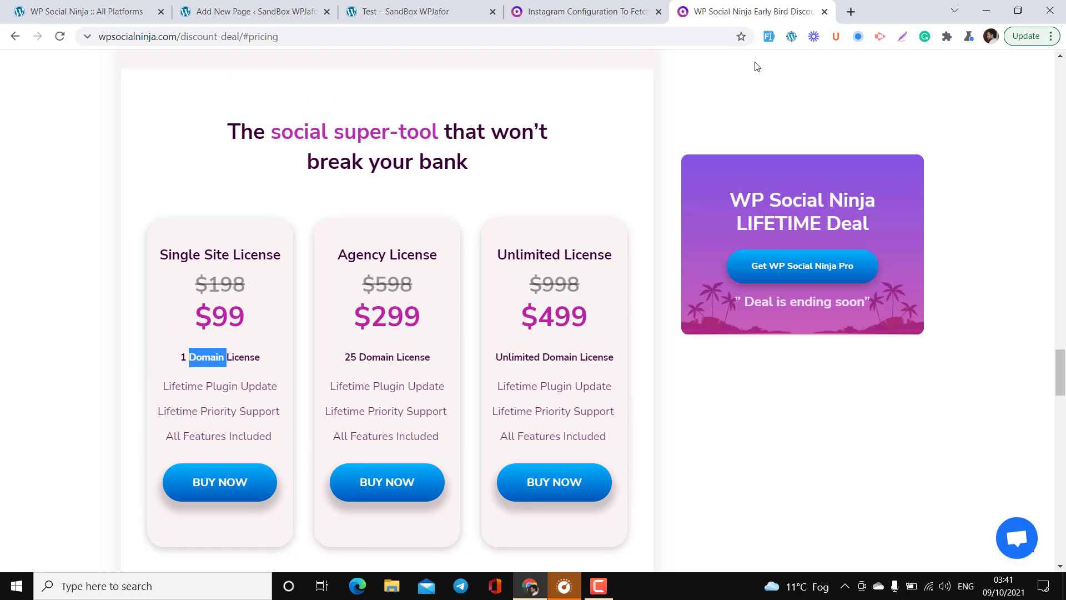
Step: Search Google for "smashballoon instagram feed" in a new tab and open the Smash Balloon Instagram Feed Pro pricing page
left_click(851, 11)
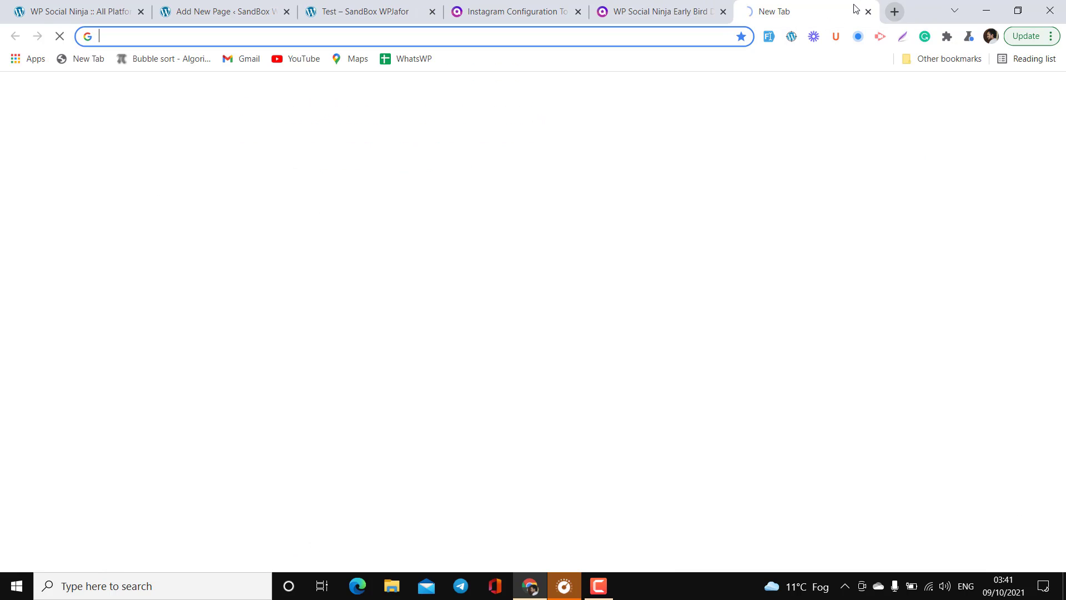
type("smash")
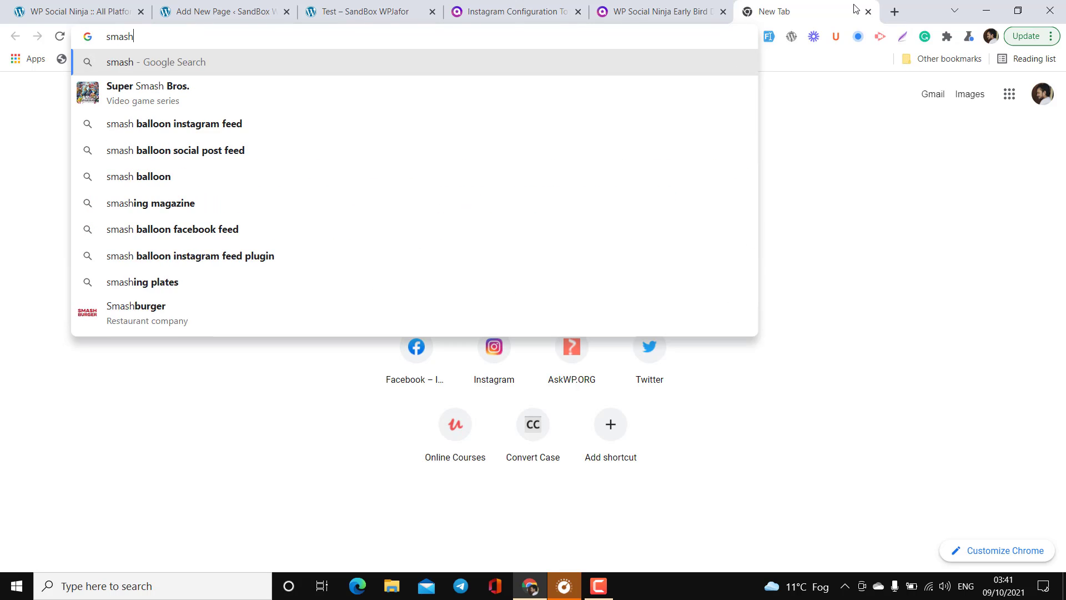
type("balloon insta")
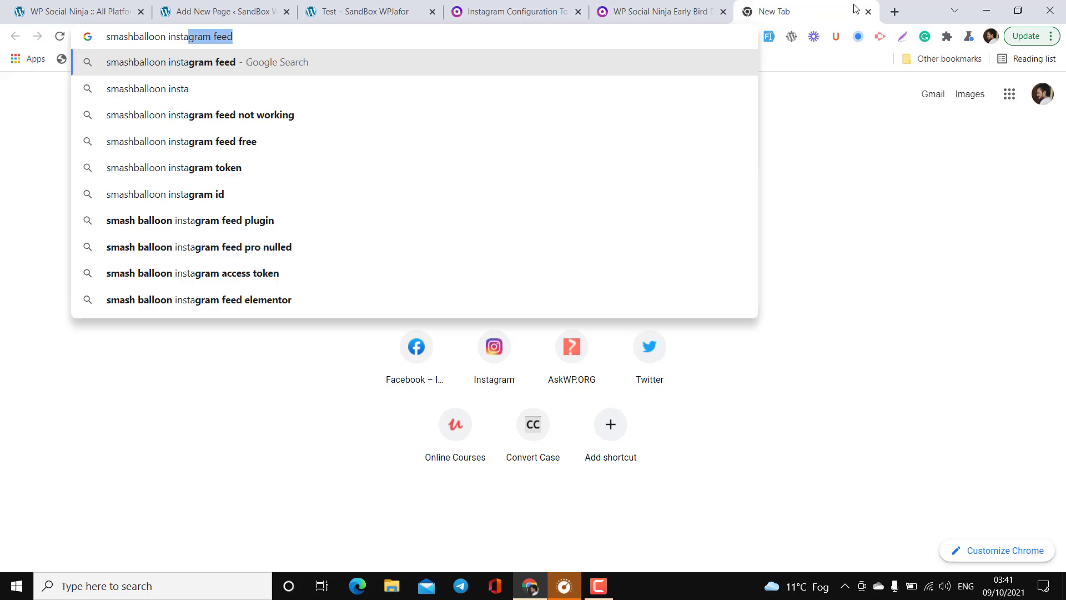
key("Return")
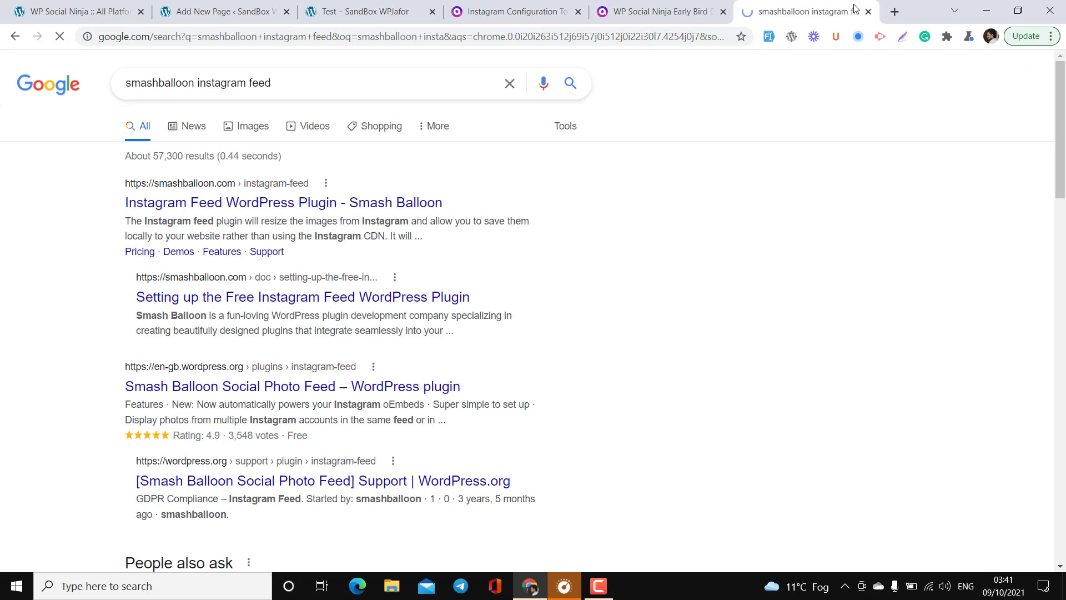
left_click(314, 206)
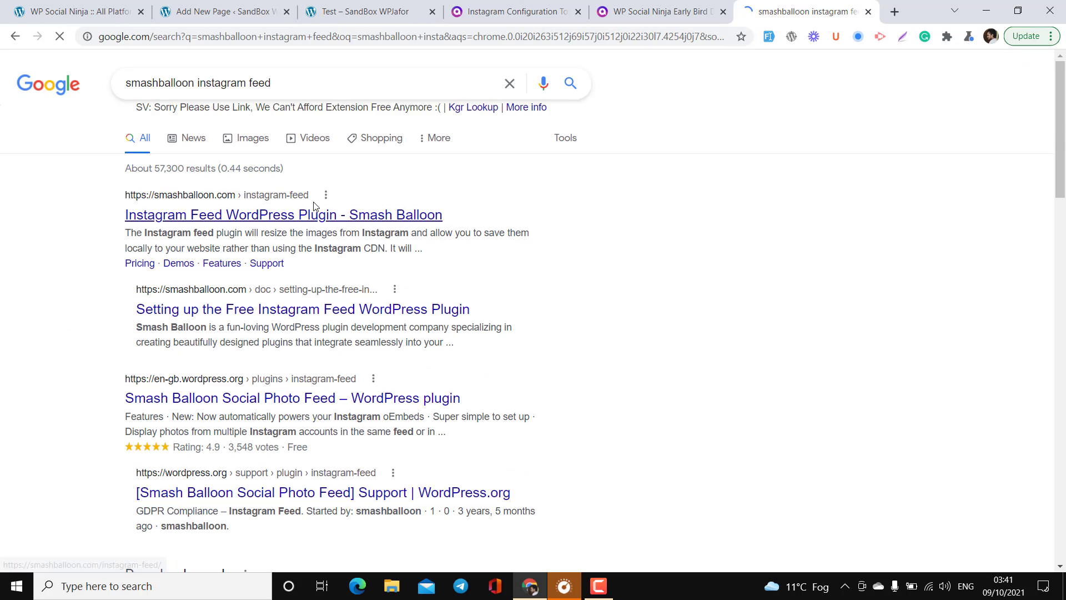
scroll(575, 244, "down", 1)
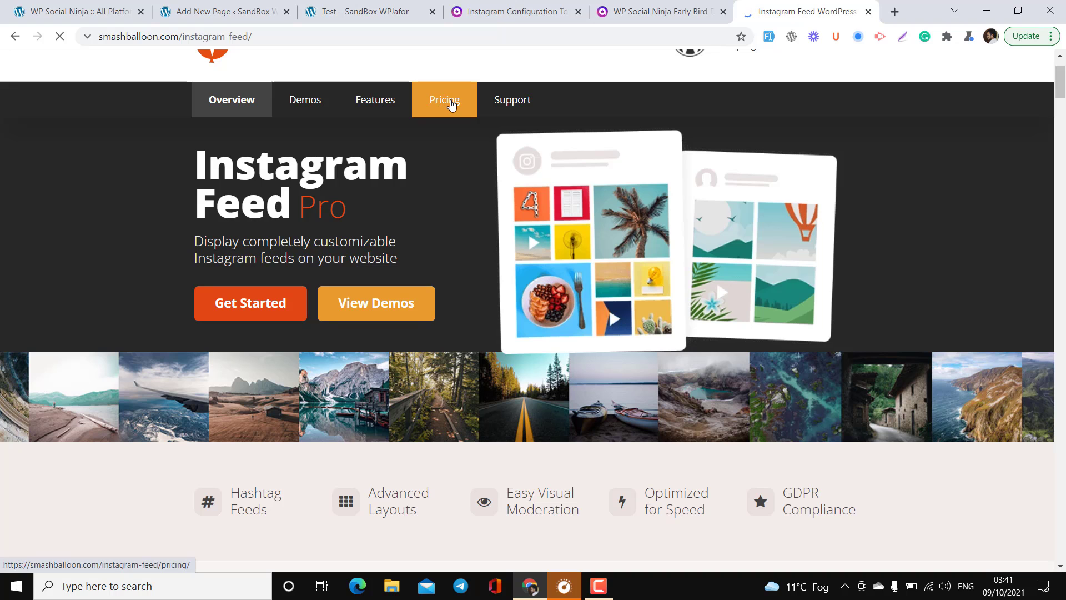
left_click(450, 105)
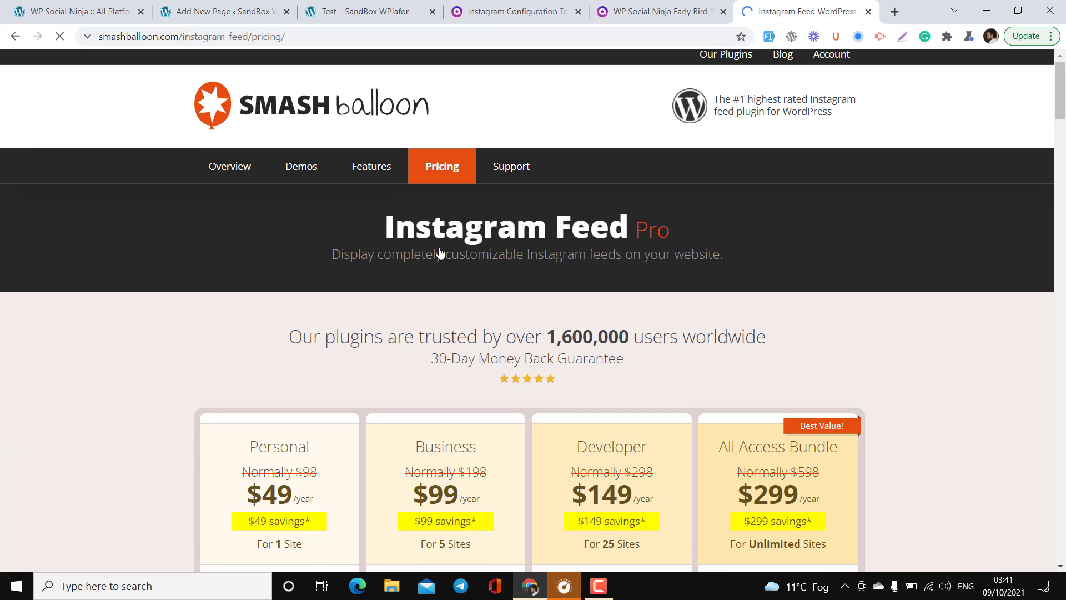
Step: Examine the yearly prices and site limits of the Smash Balloon Instagram Feed Pro plans, especially the All Access Bundle
scroll(438, 260, "down", 2)
scroll(434, 319, "down", 1)
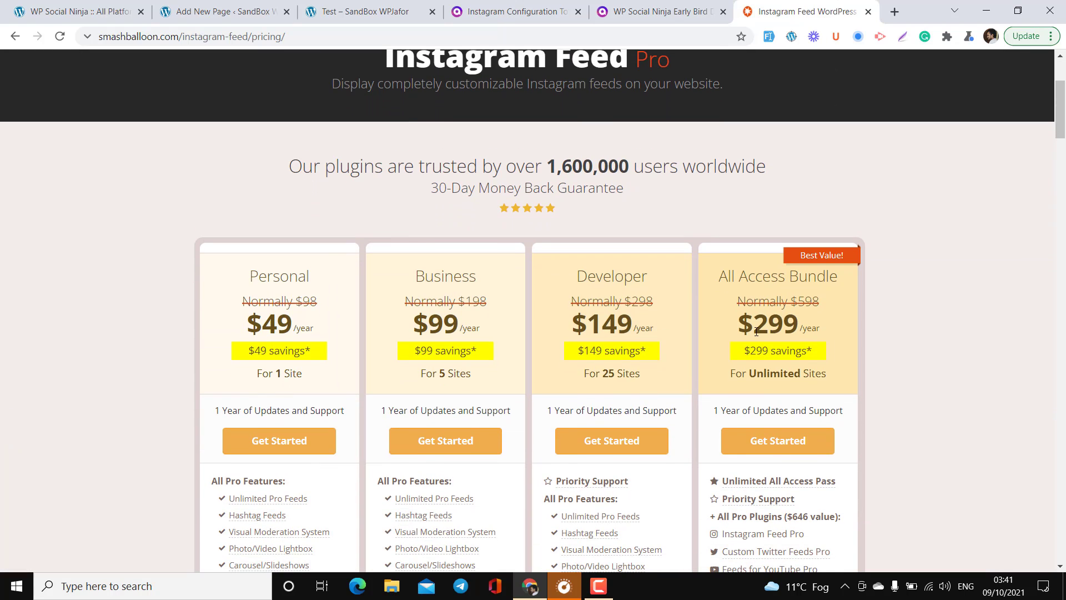
left_click_drag(817, 331, 765, 367)
scroll(765, 366, "down", 1)
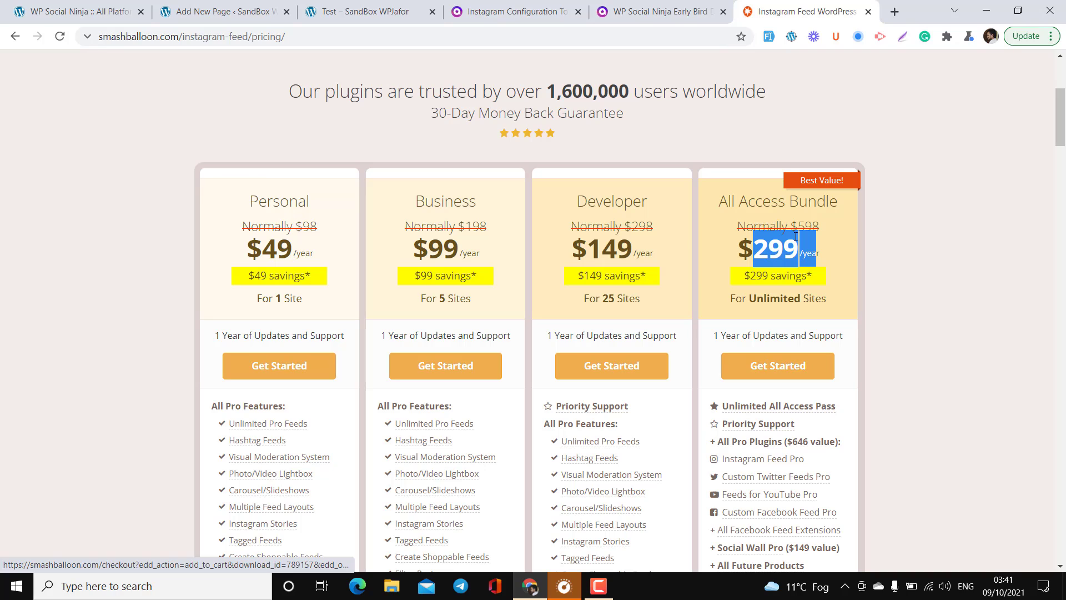
left_click(814, 254)
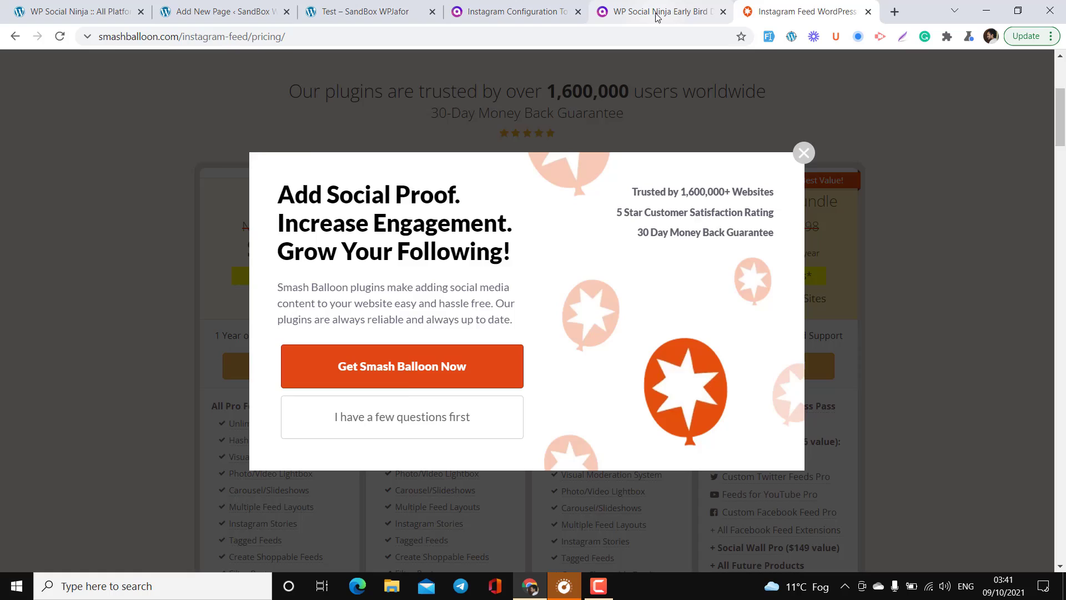
Step: Check the WP Social Ninja license prices for comparison, then return to the Smash Balloon pricing page and dismiss its promotional popup
left_click(658, 12)
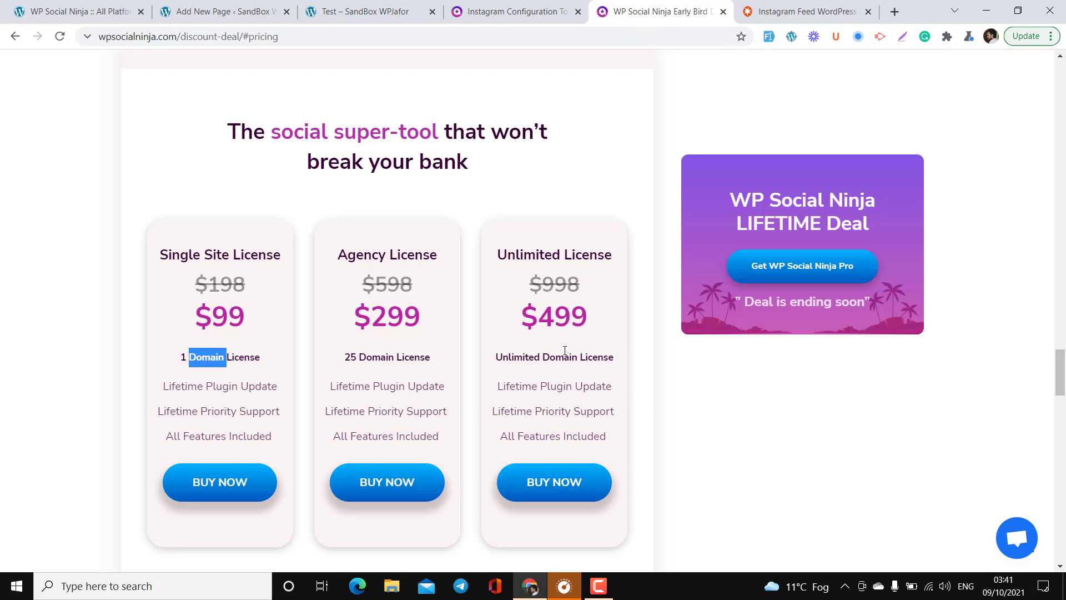
scroll(565, 350, "down", 2)
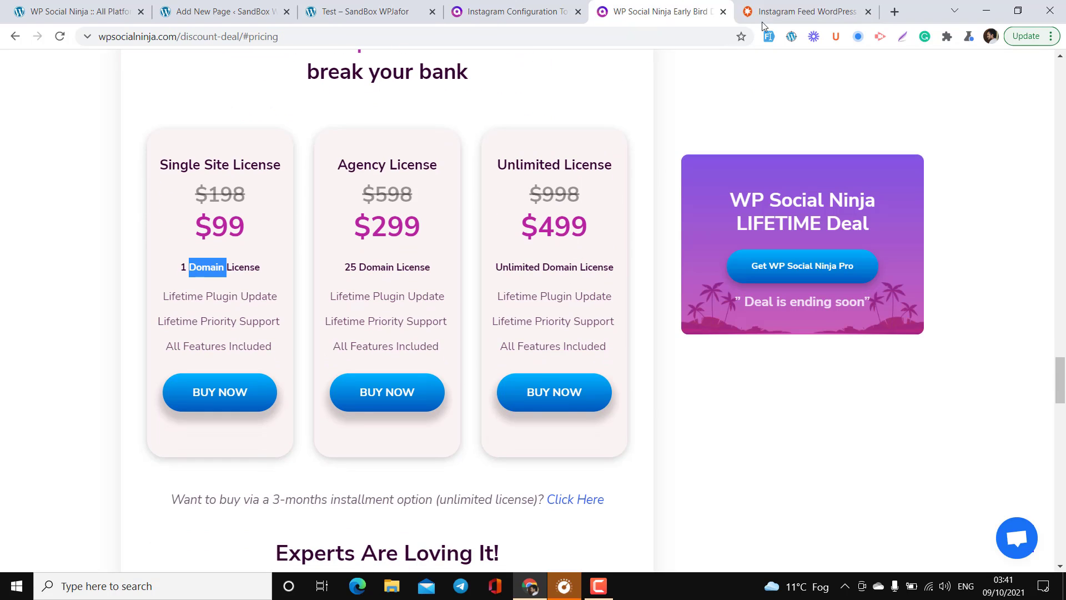
left_click(788, 12)
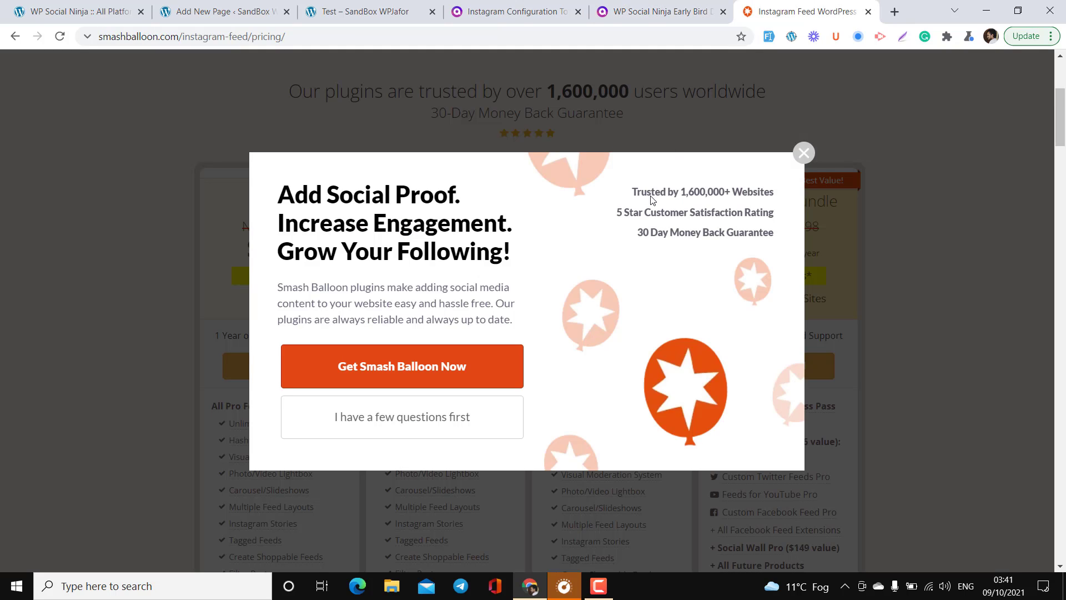
left_click(803, 153)
Step: Compare the features included in each Smash Balloon plan and view the list of its separate plugins
scroll(561, 208, "up", 5)
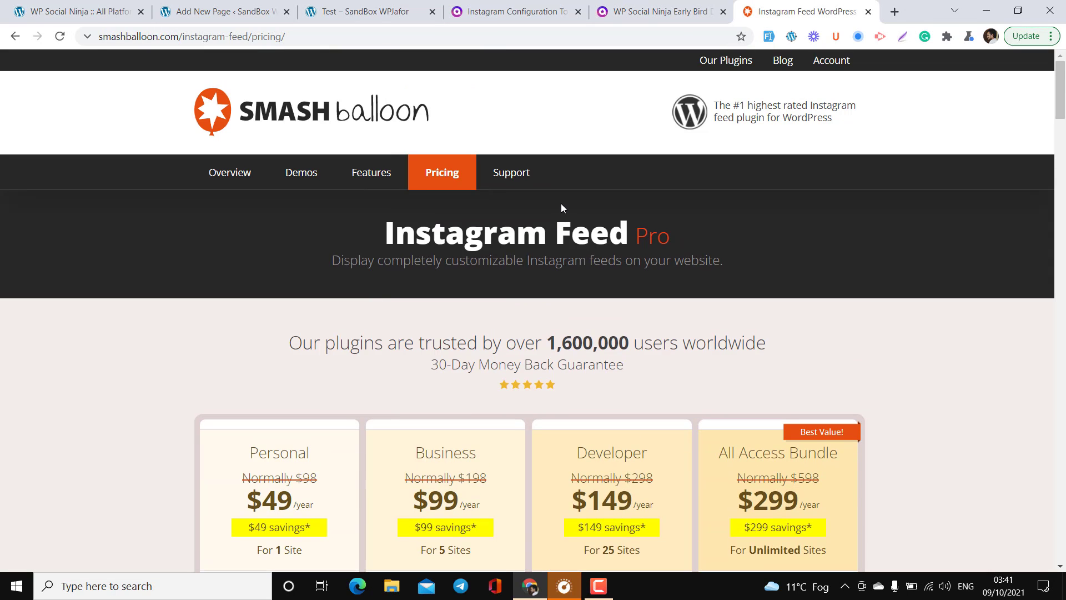
mouse_move(216, 178)
mouse_move(708, 70)
scroll(436, 282, "down", 5)
scroll(498, 364, "down", 4)
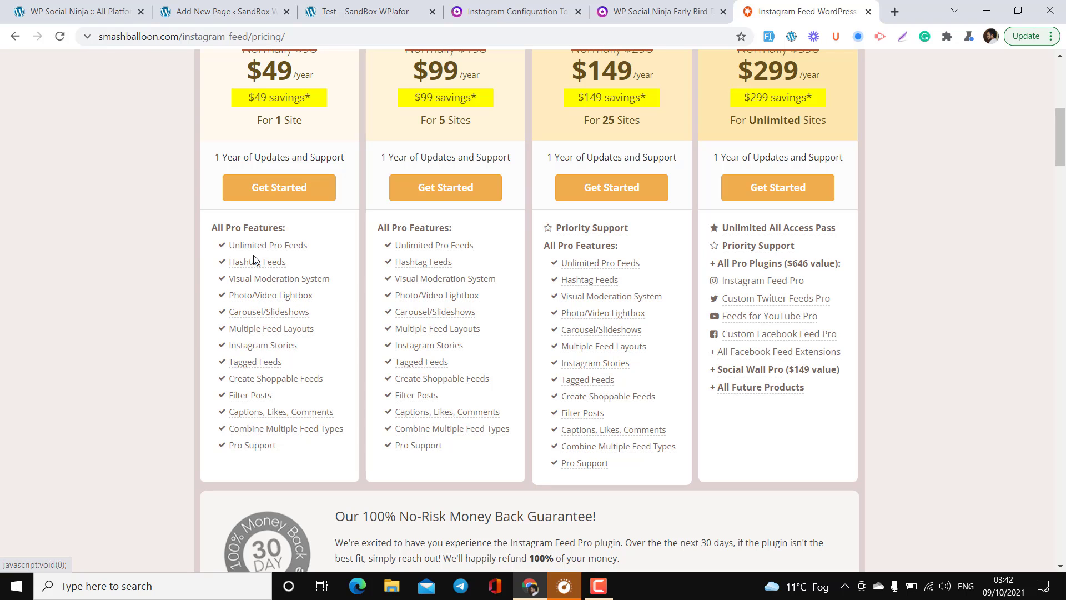
scroll(642, 274, "up", 2)
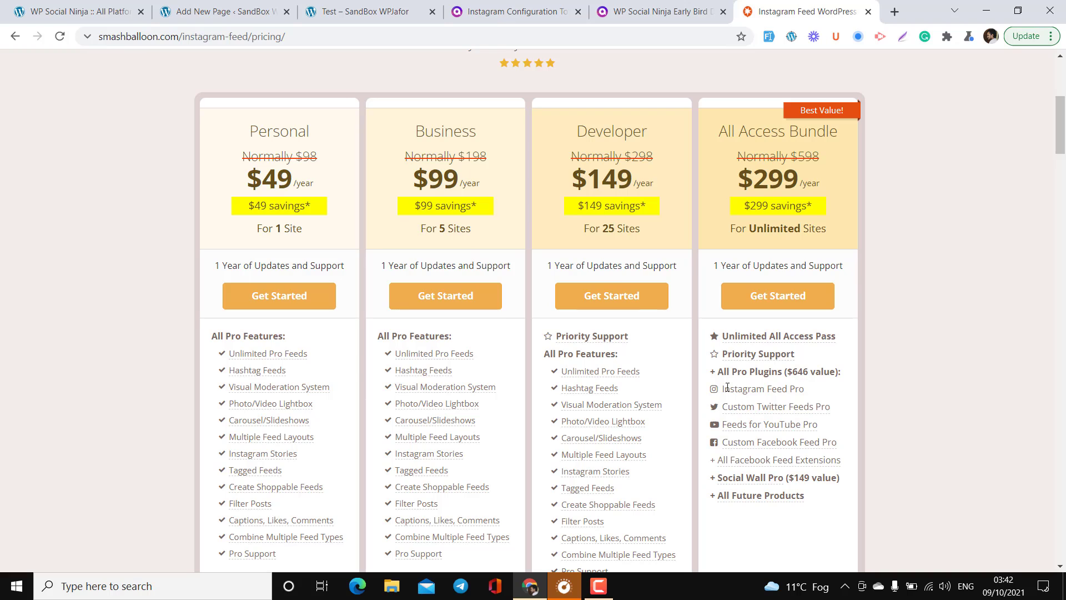
scroll(530, 317, "down", 3)
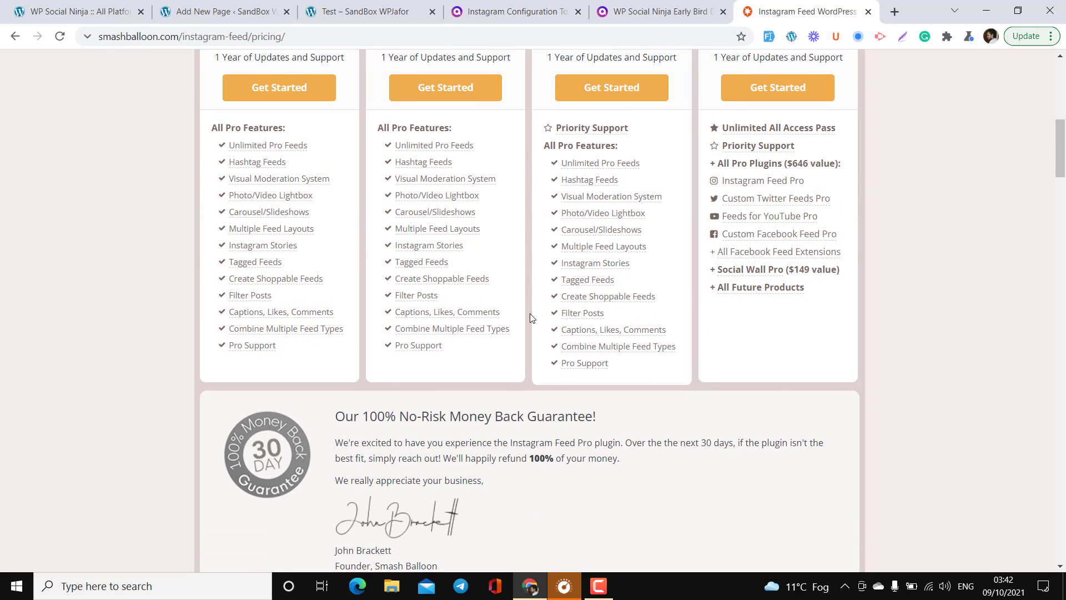
scroll(529, 317, "up", 1)
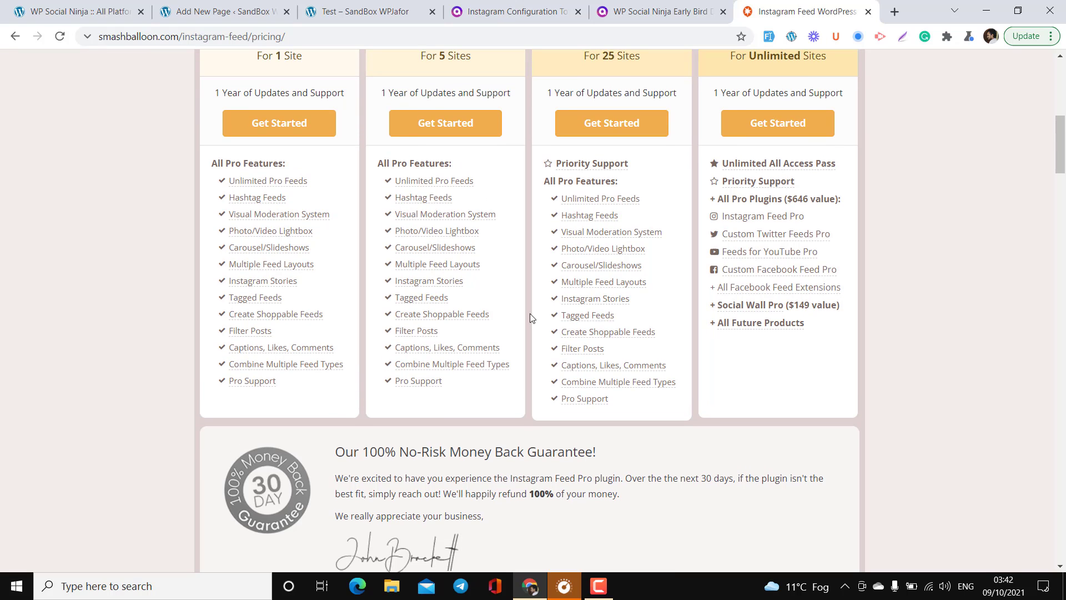
scroll(727, 195, "up", 8)
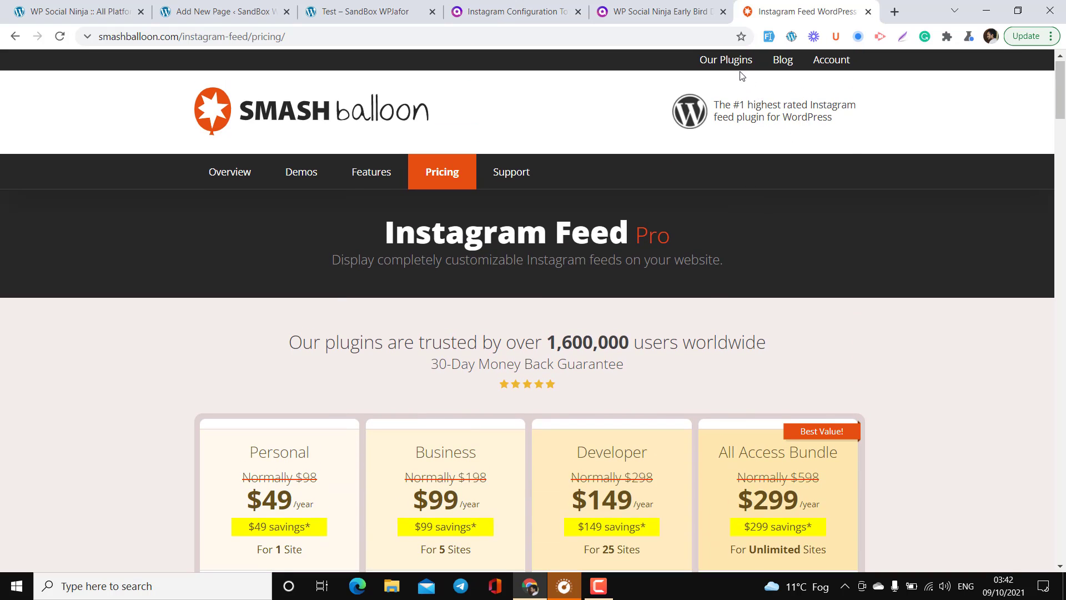
mouse_move(731, 64)
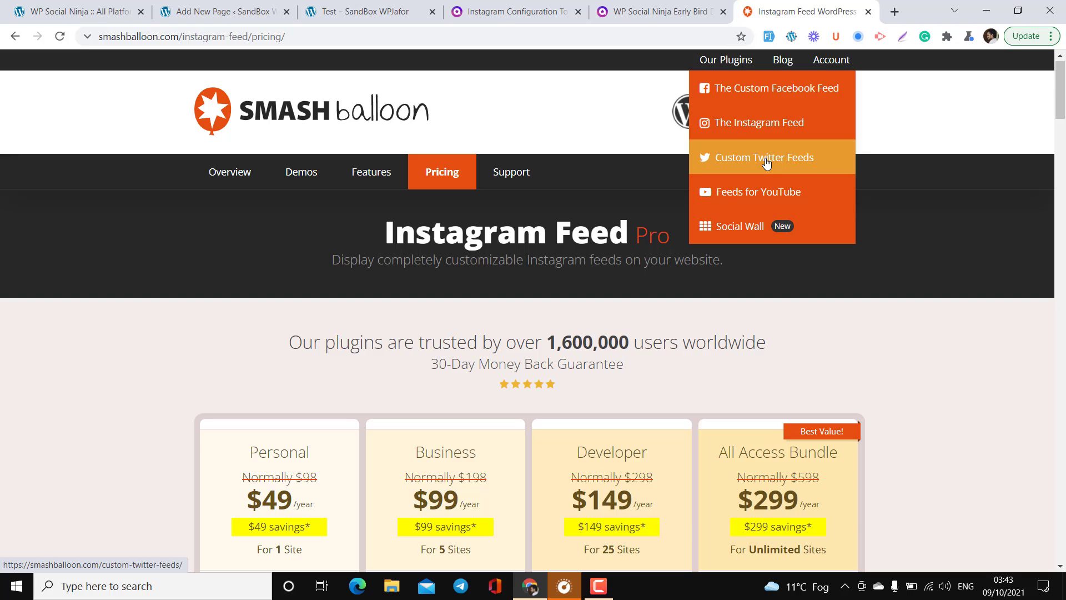
Step: Return to the WP Social Ninja admin page, close the Instagram Configuration dialog and review the available feed, review and chat platforms
left_click(78, 11)
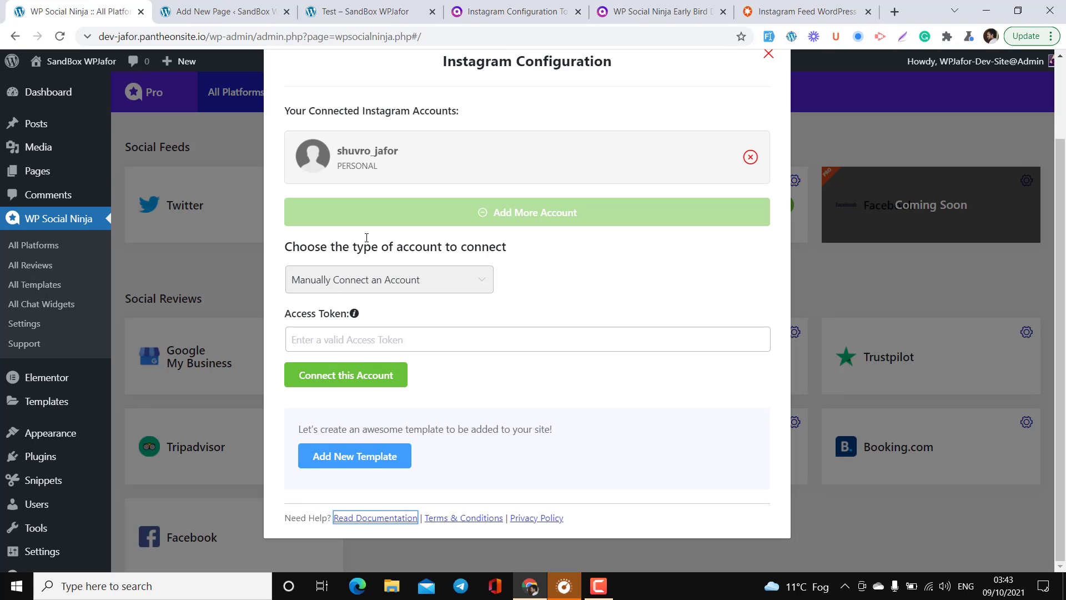
scroll(720, 100, "up", 2)
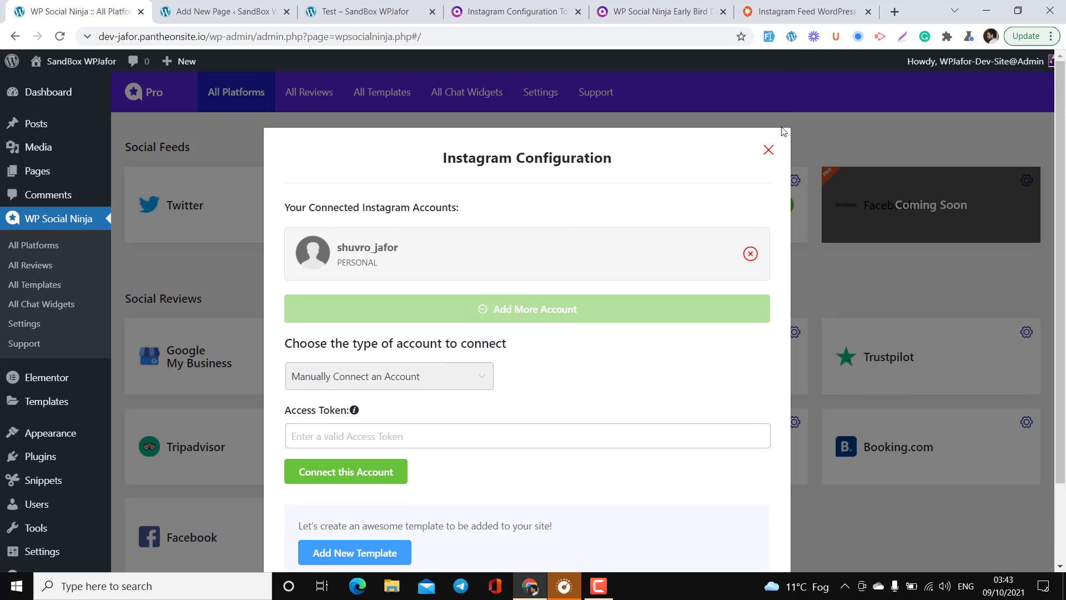
left_click(768, 150)
scroll(575, 309, "down", 4)
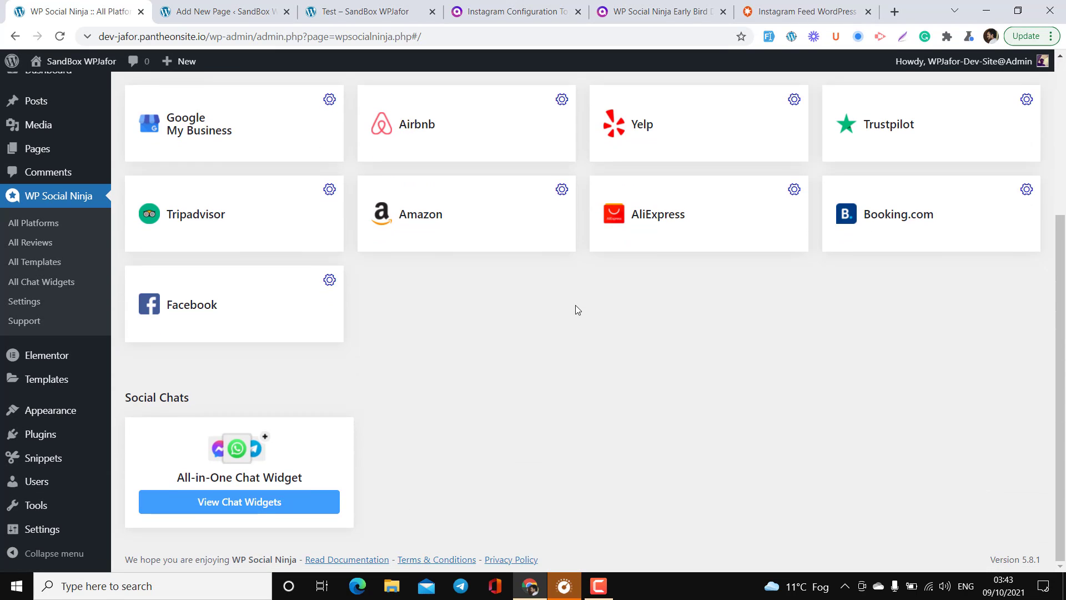
scroll(575, 306, "up", 4)
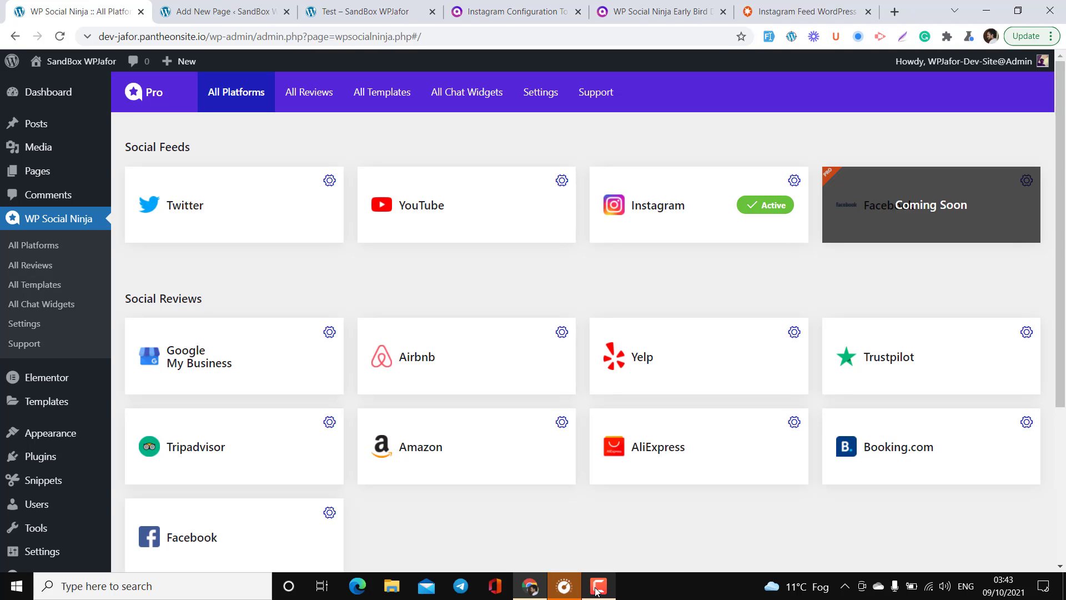
mouse_move(596, 590)
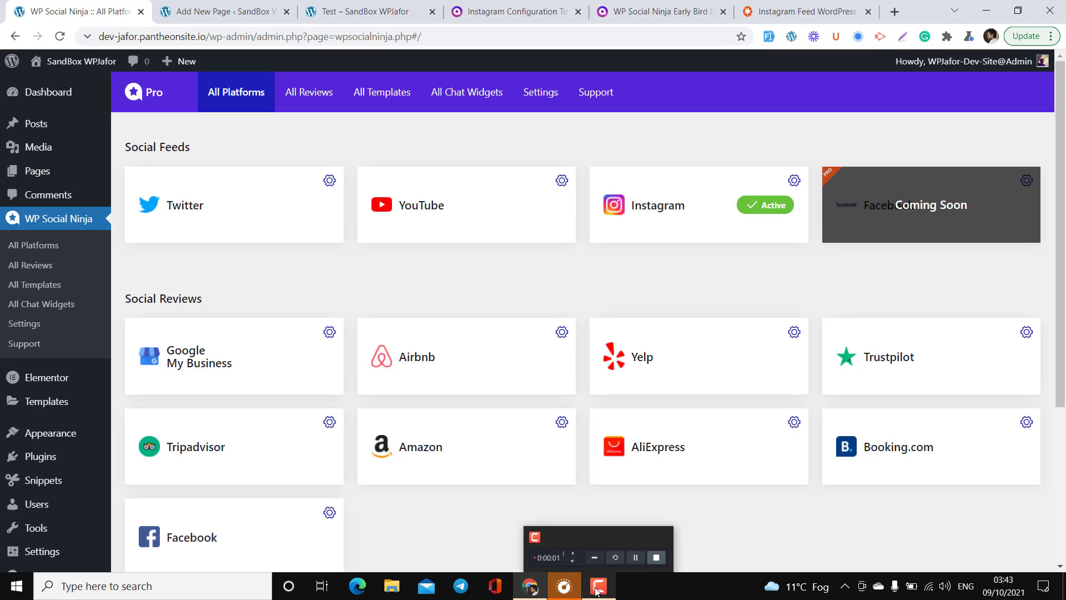